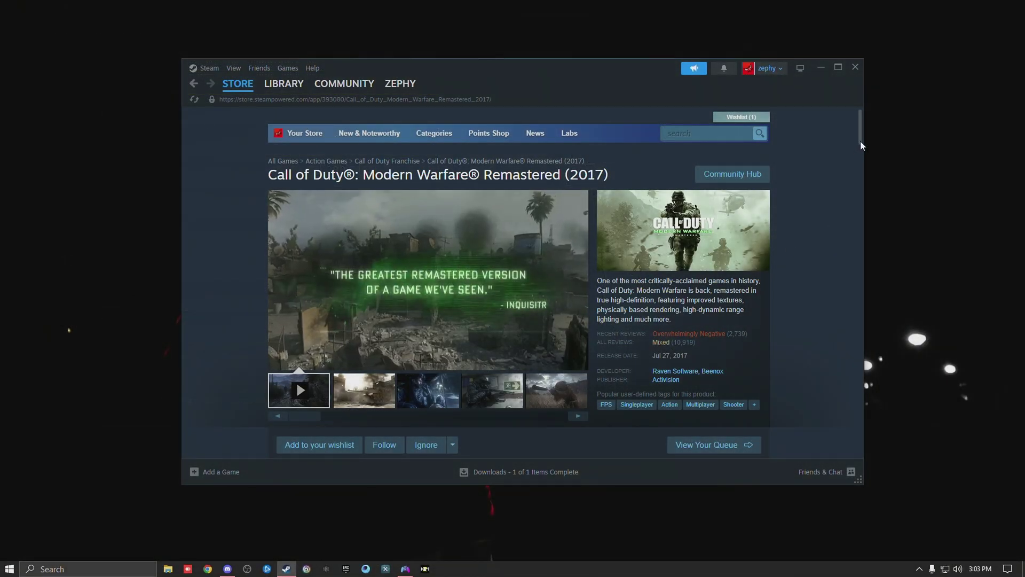
- Examine the purchase options on the Call of Duty: Modern Warfare Remastered (2017) store page
{"action": "left_click_drag", "start_coordinate": [860, 140], "coordinate": [860, 152]}
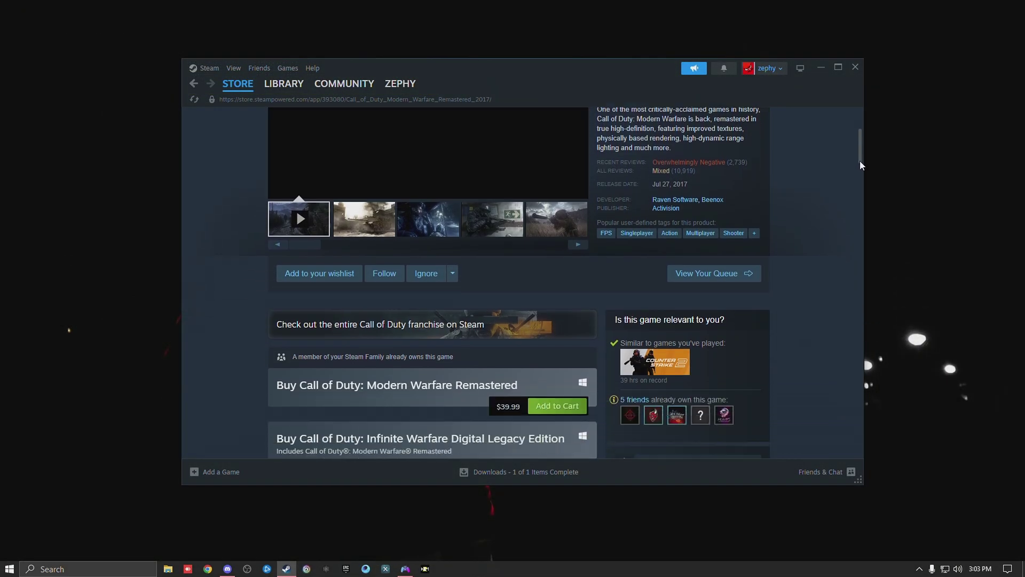
{"action": "scroll", "coordinate": [812, 256], "scroll_direction": "down", "scroll_amount": 2}
{"action": "scroll", "coordinate": [814, 255], "scroll_direction": "up", "scroll_amount": 2}
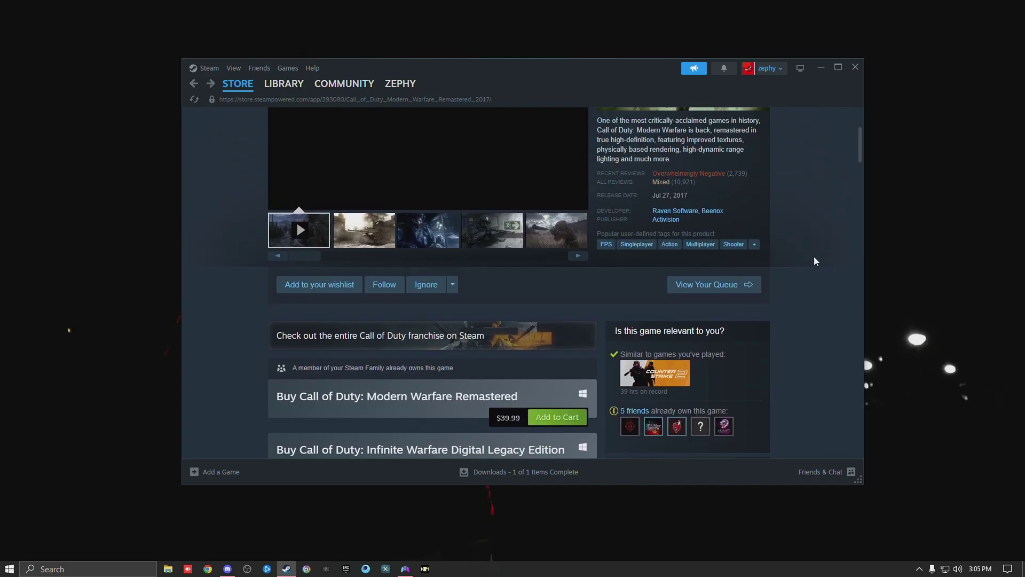
{"action": "scroll", "coordinate": [812, 262], "scroll_direction": "down", "scroll_amount": 2}
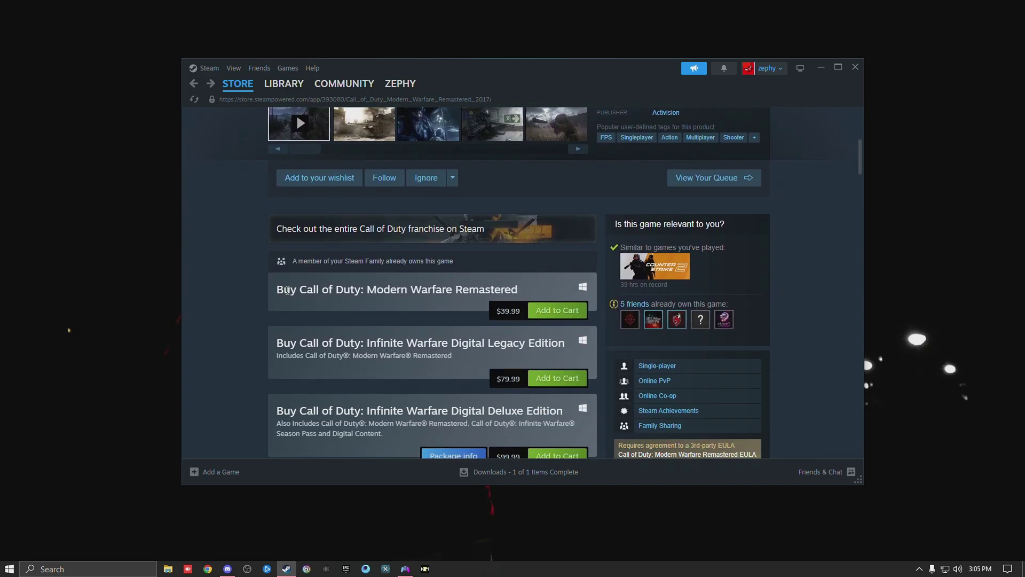
{"action": "mouse_move", "coordinate": [276, 290]}
{"action": "left_mouse_down"}
{"action": "mouse_move", "coordinate": [540, 294]}
{"action": "mouse_move", "coordinate": [276, 290]}
{"action": "left_mouse_up"}
{"action": "left_click", "coordinate": [544, 294]}
{"action": "left_click", "coordinate": [506, 303]}
- Check the Call of Duty: Modern Warfare Remastered (2017) entry in the library and return to its store page
{"action": "left_click", "coordinate": [284, 83]}
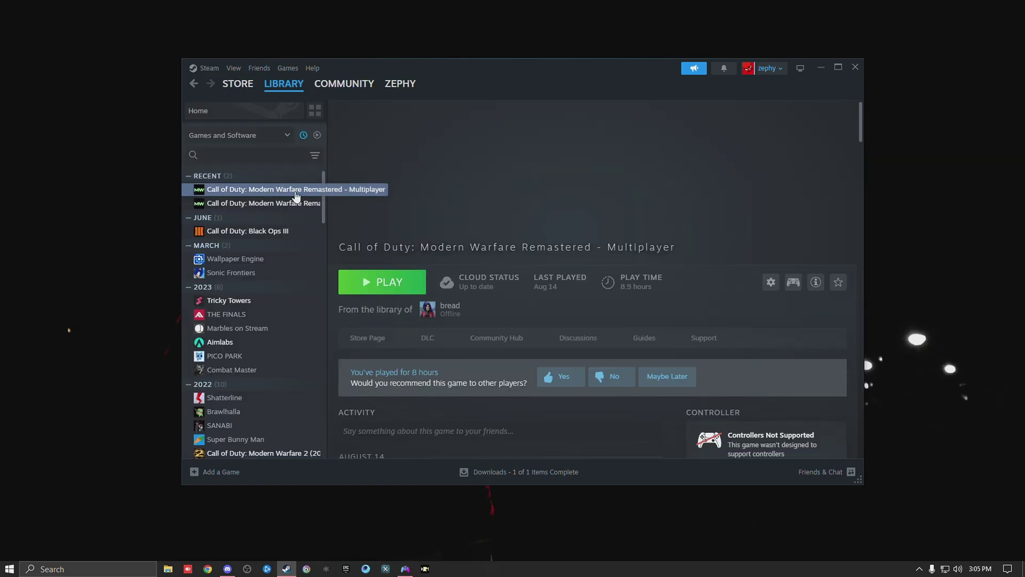
{"action": "left_click", "coordinate": [256, 203]}
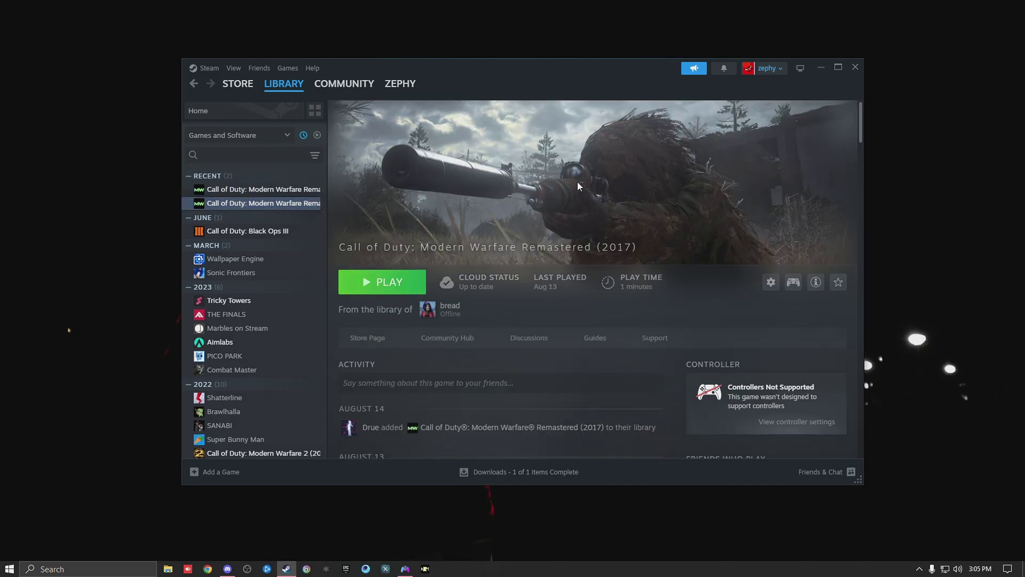
{"action": "left_click", "coordinate": [238, 83]}
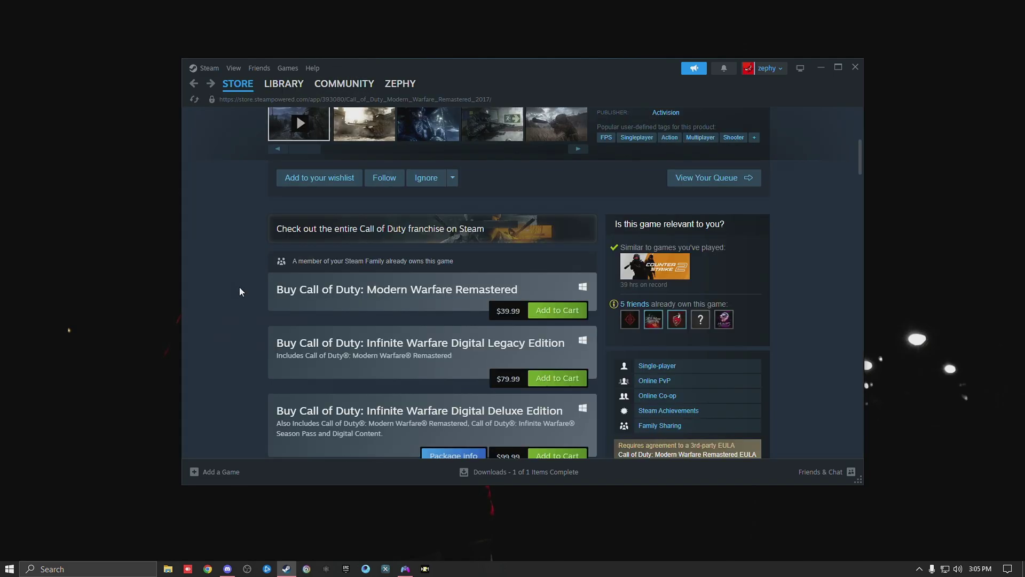
{"action": "scroll", "coordinate": [235, 292], "scroll_direction": "up", "scroll_amount": 1}
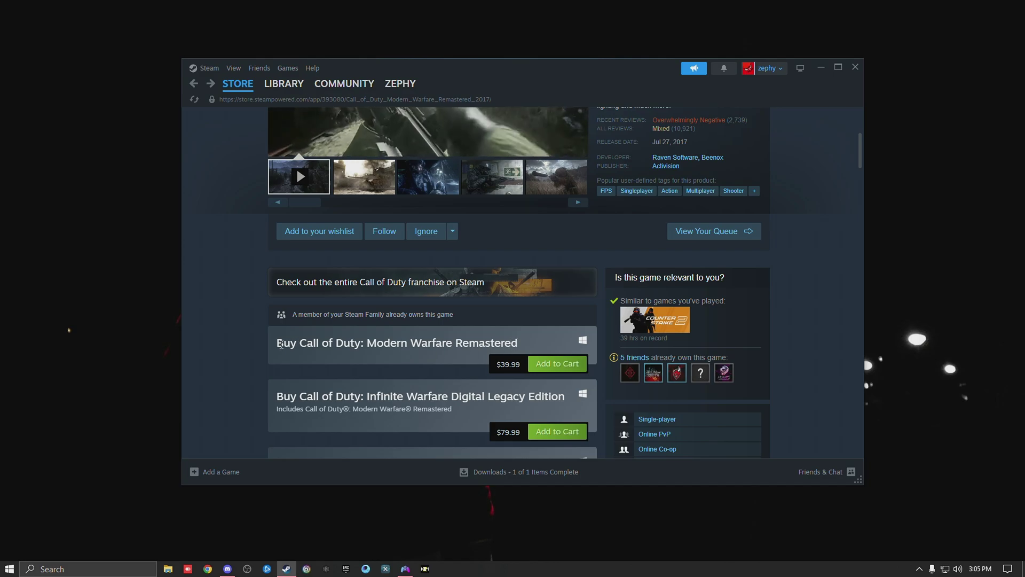
- Highlight the title of the standalone Call of Duty: Modern Warfare Remastered purchase option to point it out, and clear the selection
{"action": "left_click_drag", "start_coordinate": [281, 345], "coordinate": [407, 344]}
{"action": "left_click", "coordinate": [357, 344]}
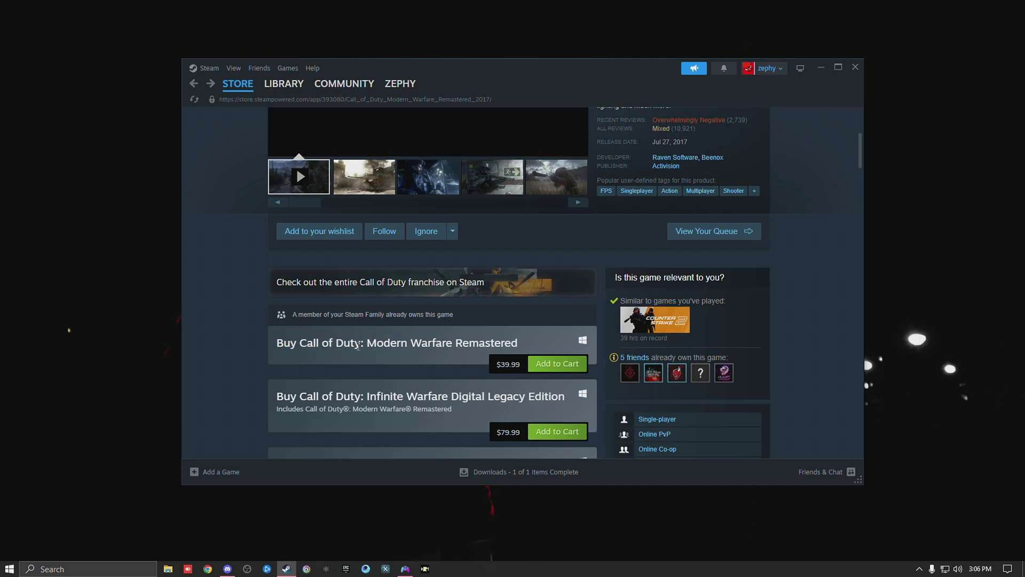
{"action": "left_click_drag", "start_coordinate": [318, 344], "coordinate": [531, 344]}
{"action": "left_click", "coordinate": [521, 343]}
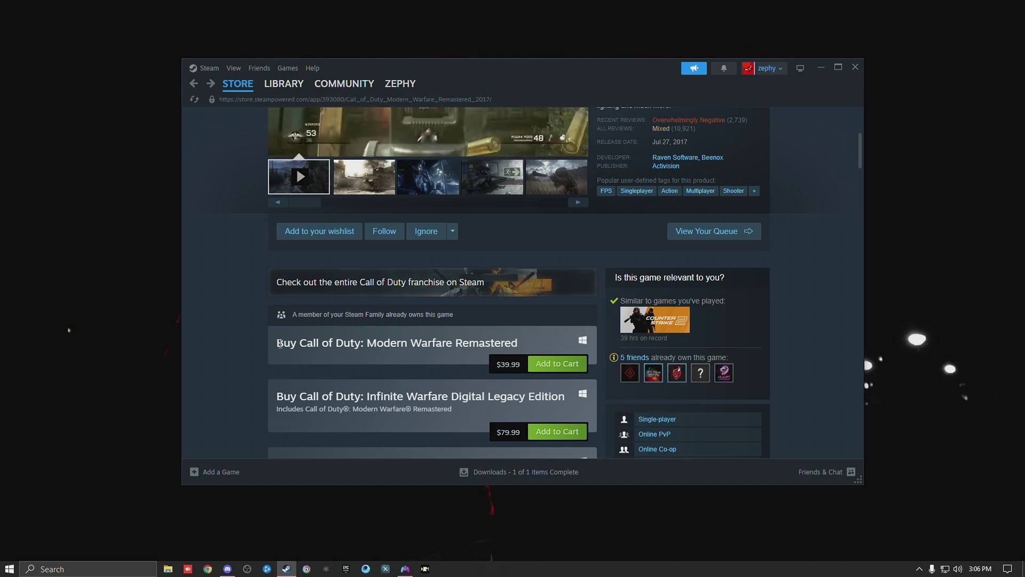
{"action": "left_click_drag", "start_coordinate": [279, 343], "coordinate": [530, 345]}
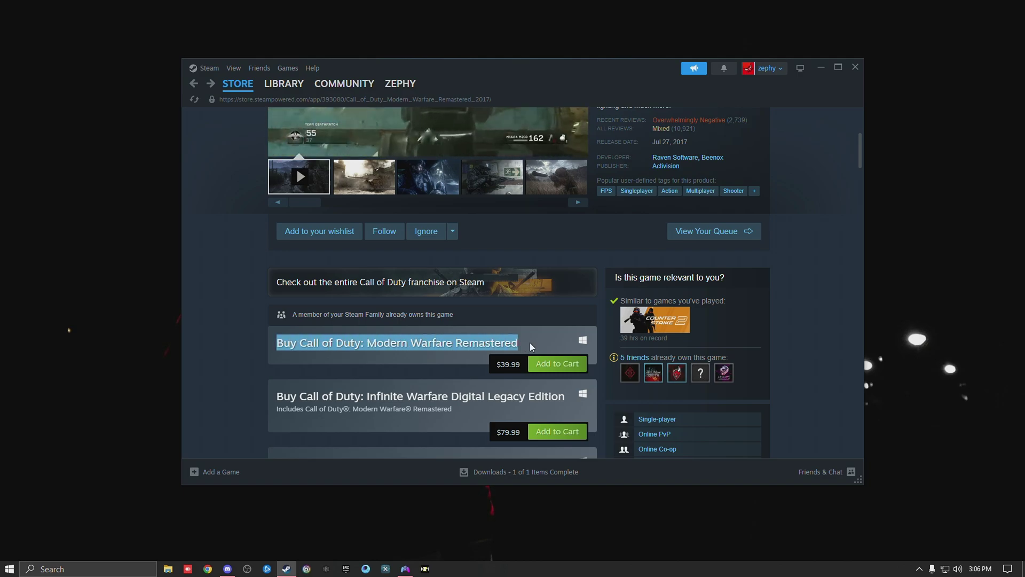
{"action": "left_click_drag", "start_coordinate": [530, 342], "coordinate": [311, 343]}
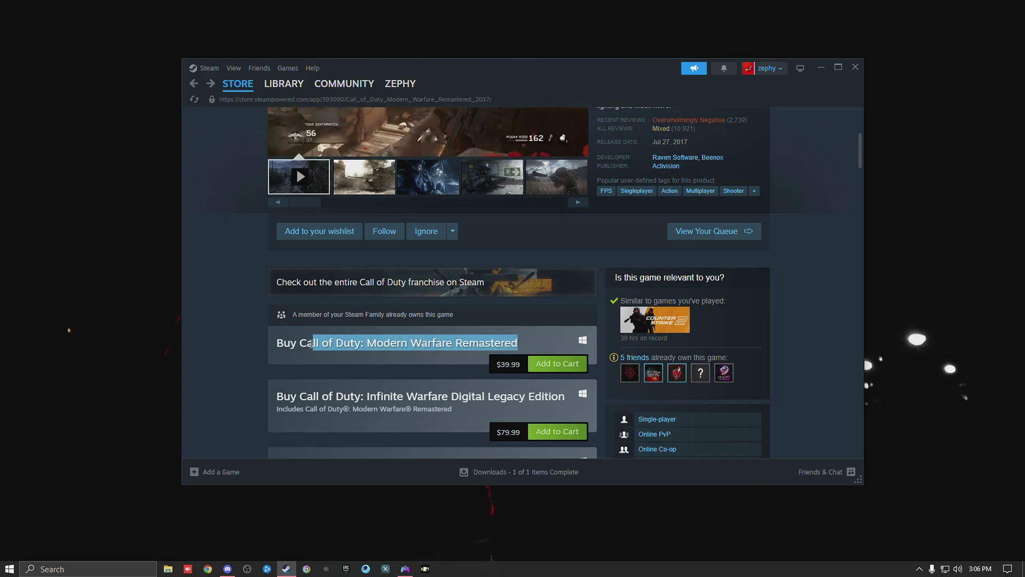
{"action": "left_click", "coordinate": [311, 343]}
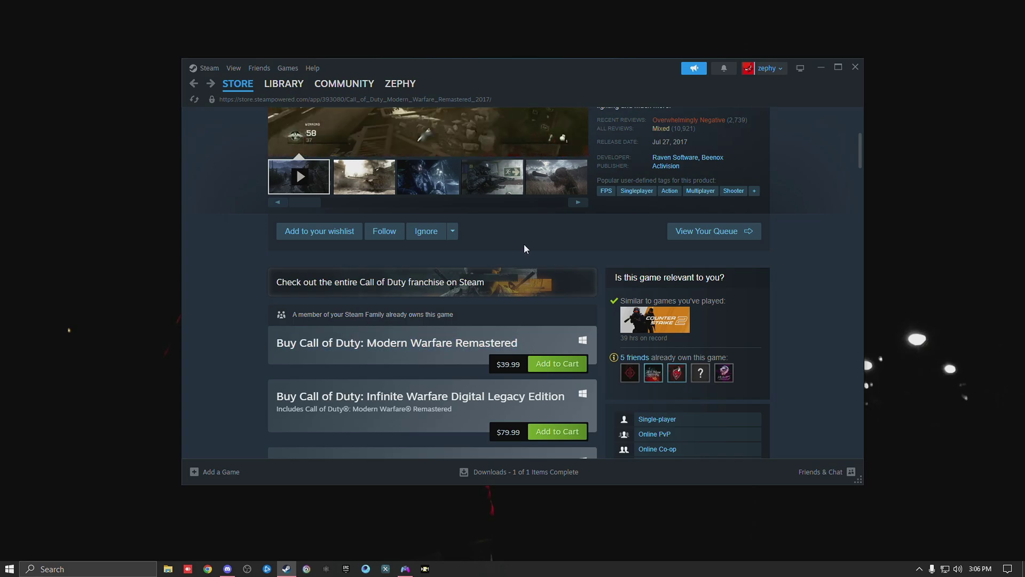
- Open the library page of Call of Duty: Modern Warfare Remastered - Multiplayer
{"action": "left_click", "coordinate": [289, 88]}
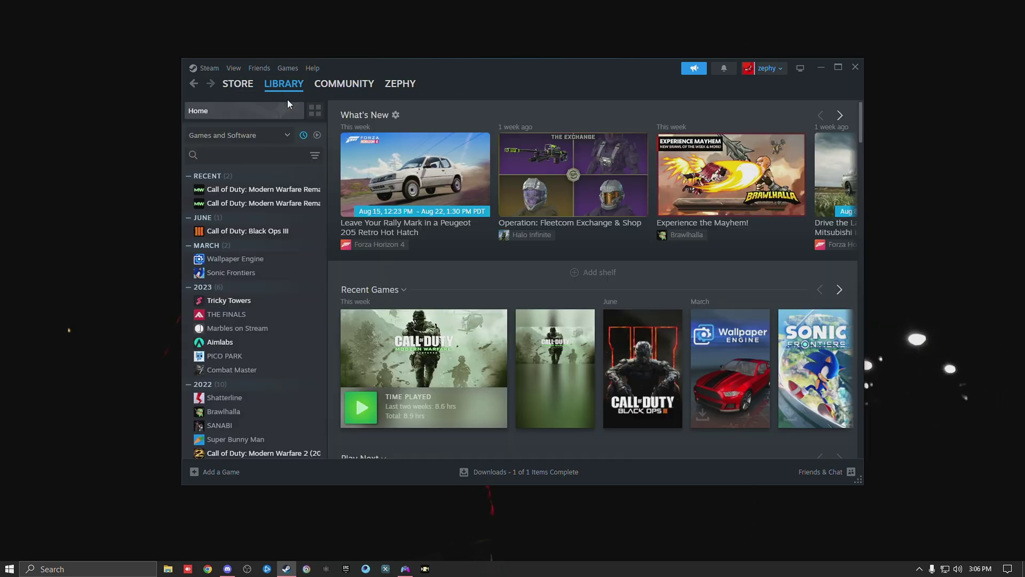
{"action": "left_click", "coordinate": [280, 191]}
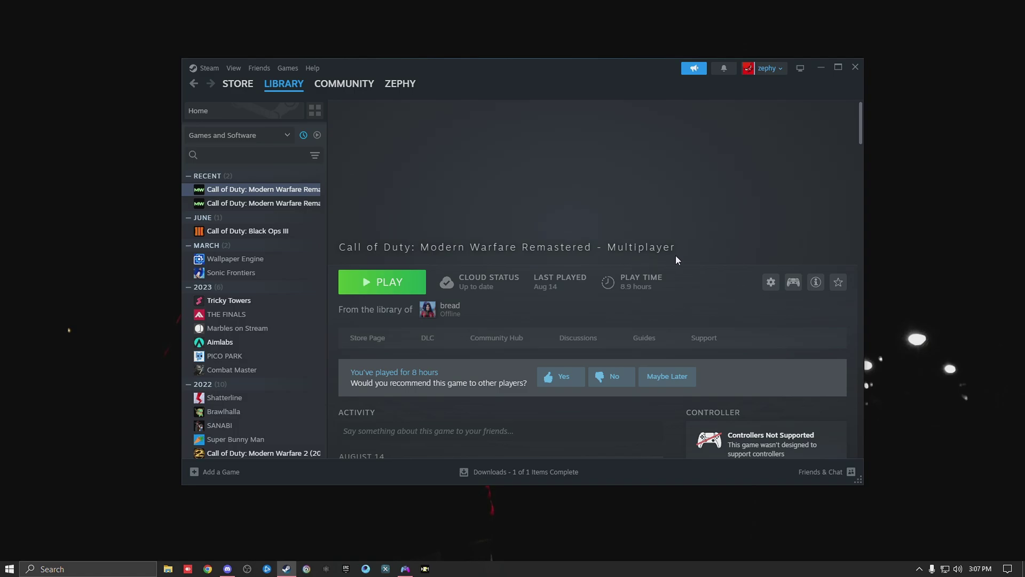
- Switch to Discord and review the H2M install and server browser fix posts in the tutorial-and-download channel
{"action": "left_click", "coordinate": [227, 569]}
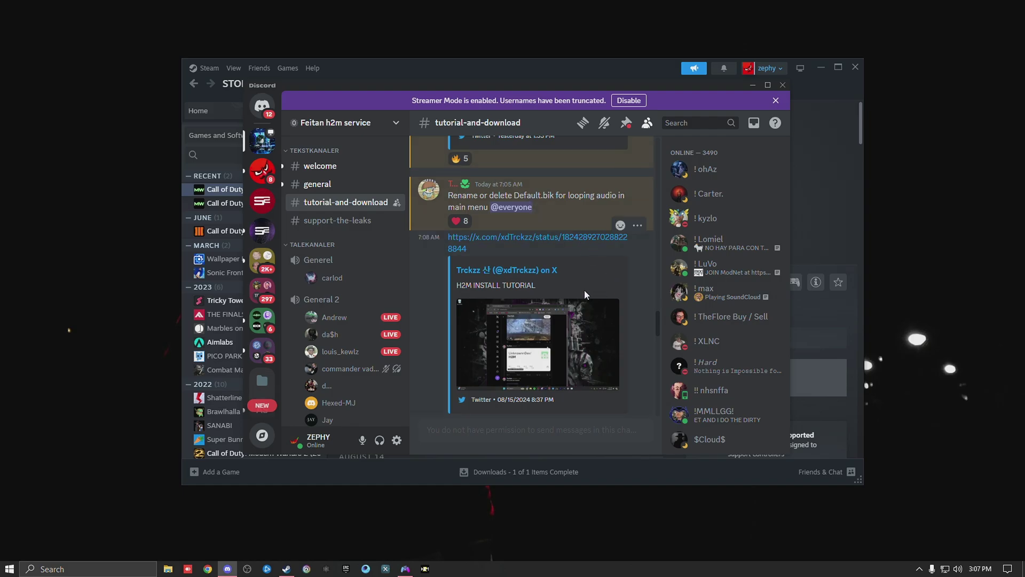
{"action": "scroll", "coordinate": [574, 294], "scroll_direction": "up", "scroll_amount": 3}
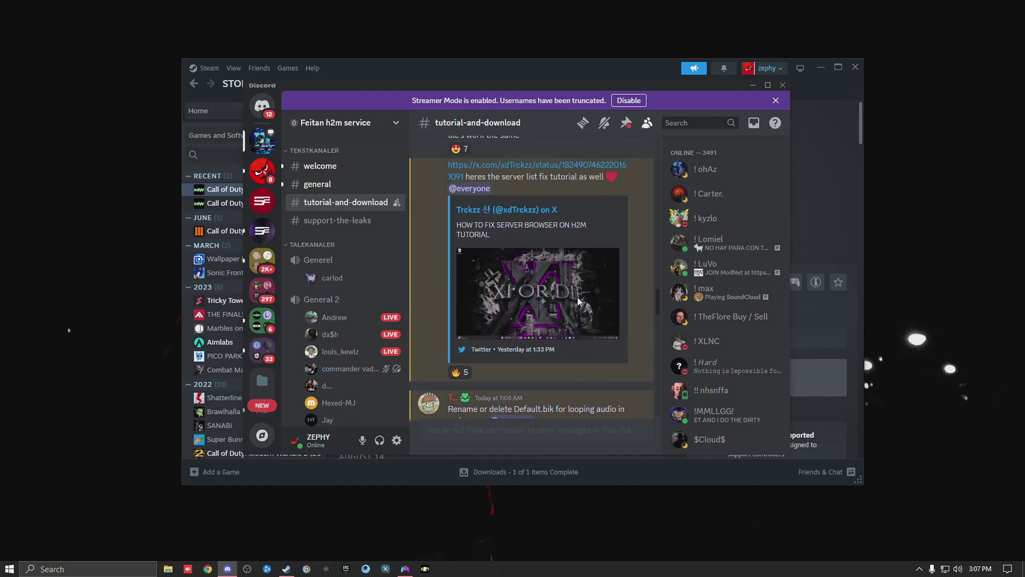
{"action": "scroll", "coordinate": [582, 298], "scroll_direction": "up", "scroll_amount": 2}
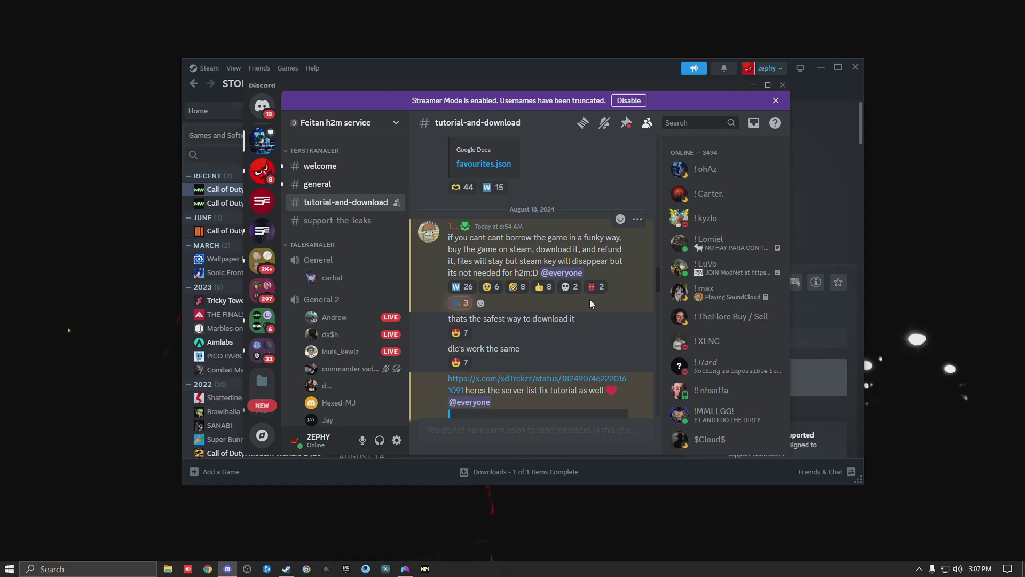
{"action": "scroll", "coordinate": [567, 301], "scroll_direction": "up", "scroll_amount": 3}
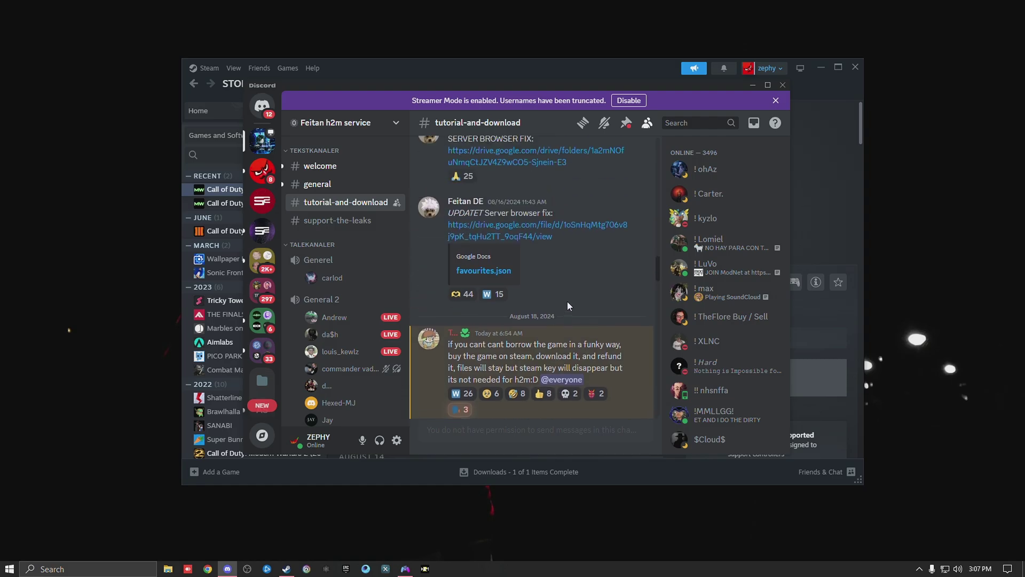
{"action": "scroll", "coordinate": [588, 302], "scroll_direction": "down", "scroll_amount": 10}
{"action": "scroll", "coordinate": [594, 316], "scroll_direction": "up", "scroll_amount": 6}
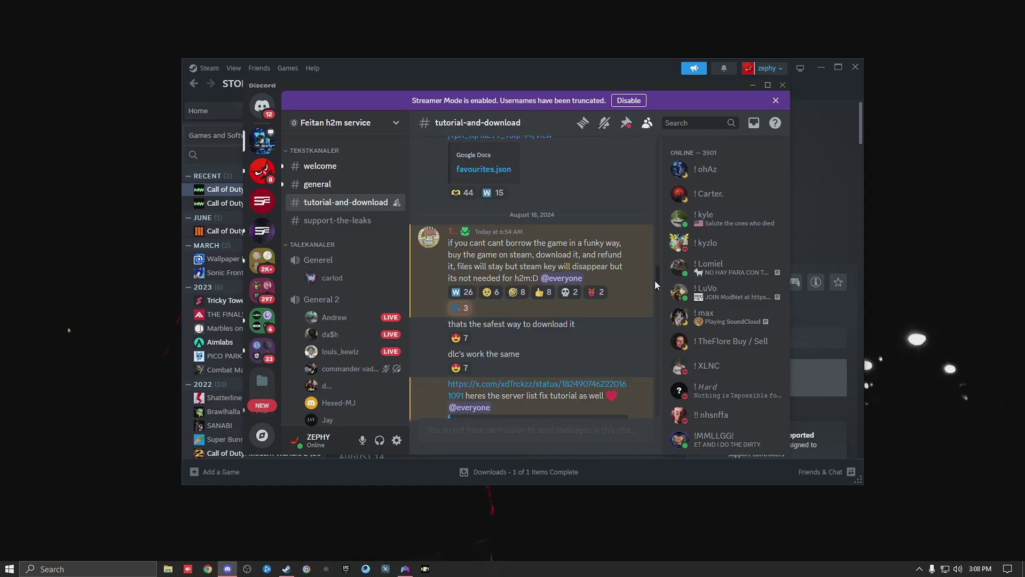
{"action": "scroll", "coordinate": [654, 323], "scroll_direction": "down", "scroll_amount": 5}
{"action": "scroll", "coordinate": [658, 325], "scroll_direction": "up", "scroll_amount": 1}
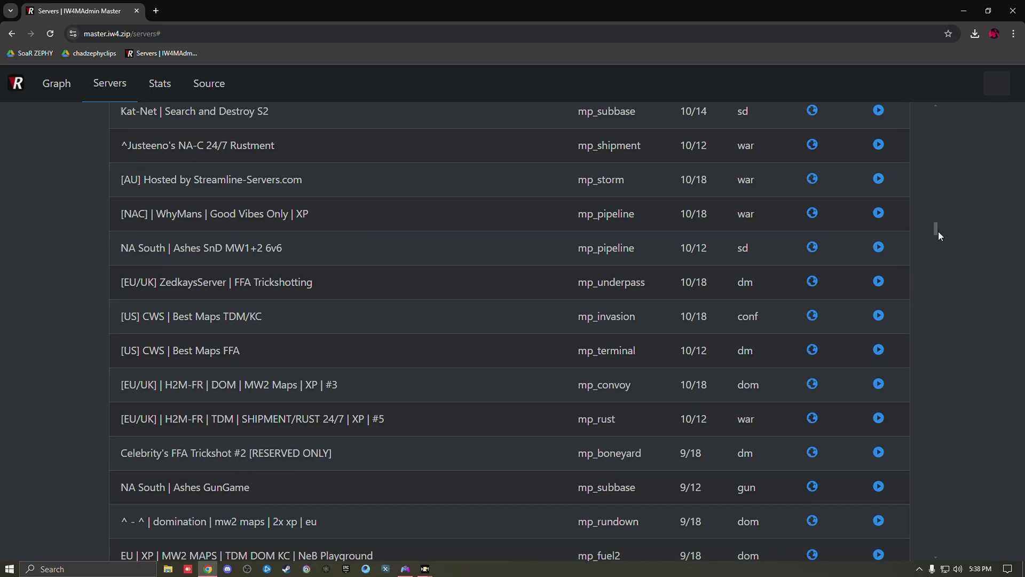
- Browse the game server list on the IW4MAdmin Master site
{"action": "scroll", "coordinate": [938, 233], "scroll_direction": "down", "scroll_amount": 4}
{"action": "left_click_drag", "start_coordinate": [938, 237], "coordinate": [940, 267]}
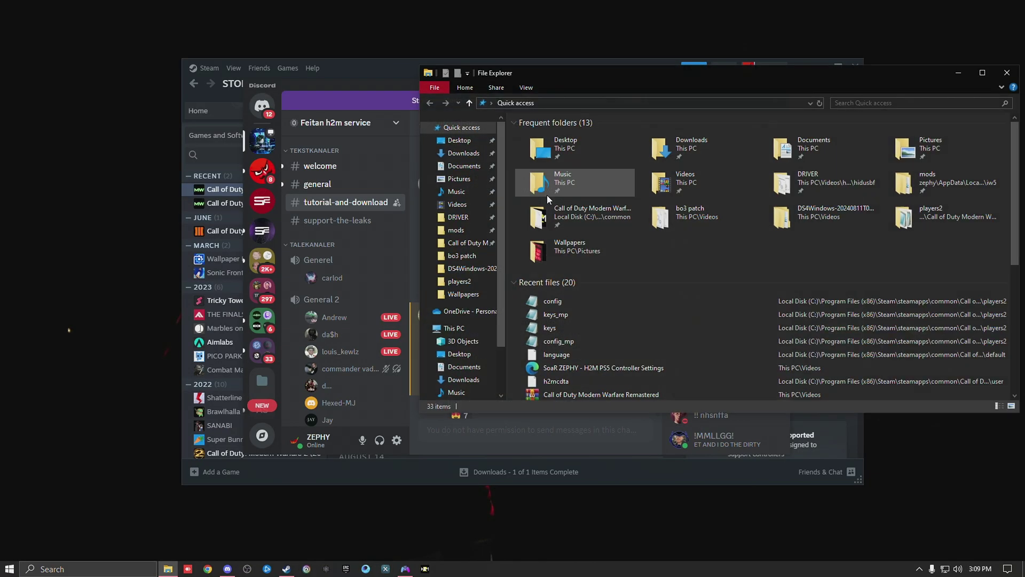
- In File Explorer, open the players2 folder at C:\Program Files (x86)\Steam\steamapps\common\Call of Duty Modern Warfare Remastered
{"action": "left_click_drag", "start_coordinate": [675, 72], "coordinate": [298, 231]}
{"action": "scroll", "coordinate": [114, 491], "scroll_direction": "down", "scroll_amount": 2}
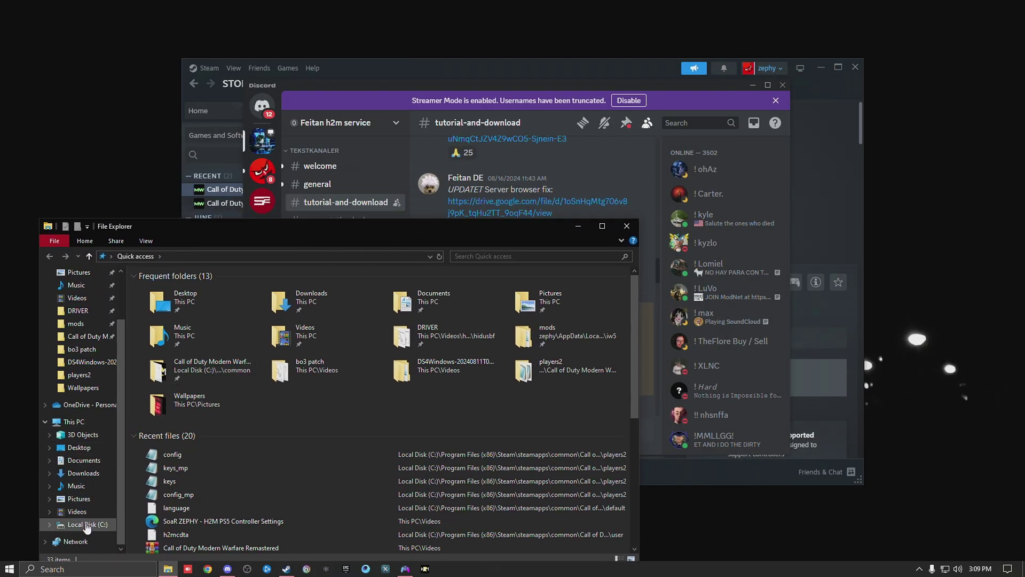
{"action": "left_click", "coordinate": [85, 524]}
{"action": "double_click", "coordinate": [194, 322]}
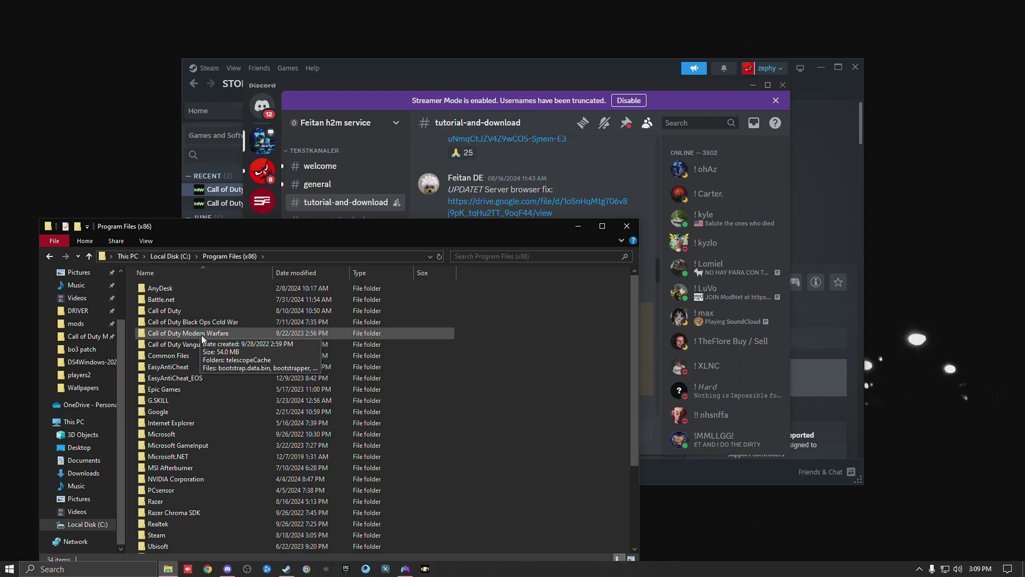
{"action": "scroll", "coordinate": [199, 353], "scroll_direction": "down", "scroll_amount": 3}
{"action": "double_click", "coordinate": [183, 421]}
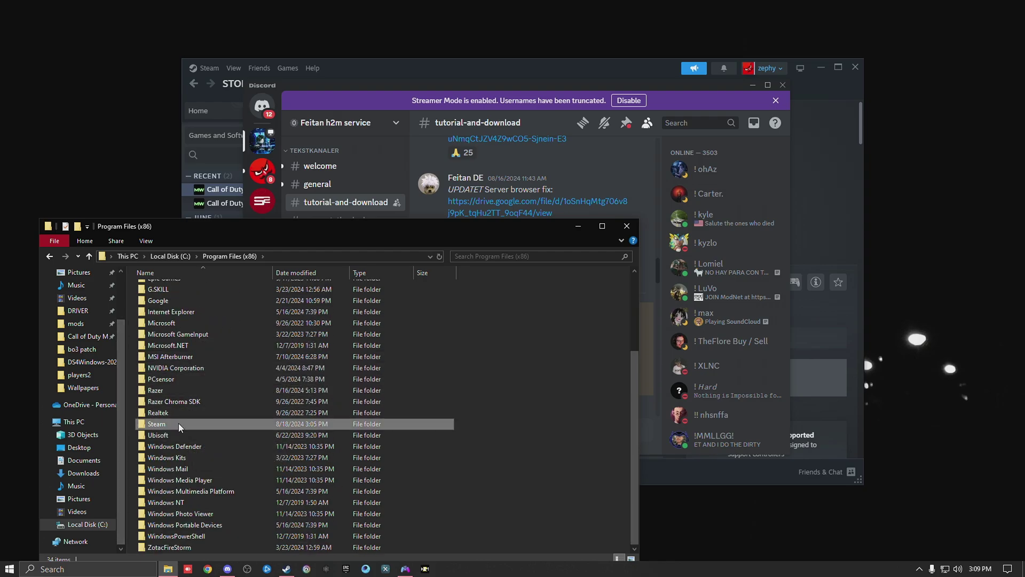
{"action": "double_click", "coordinate": [163, 467]}
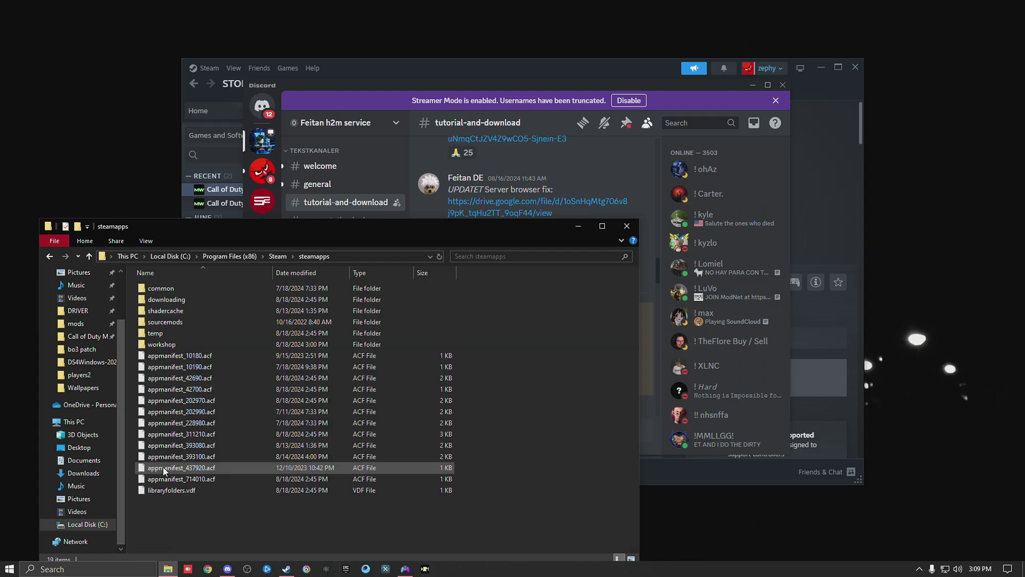
{"action": "double_click", "coordinate": [174, 287]}
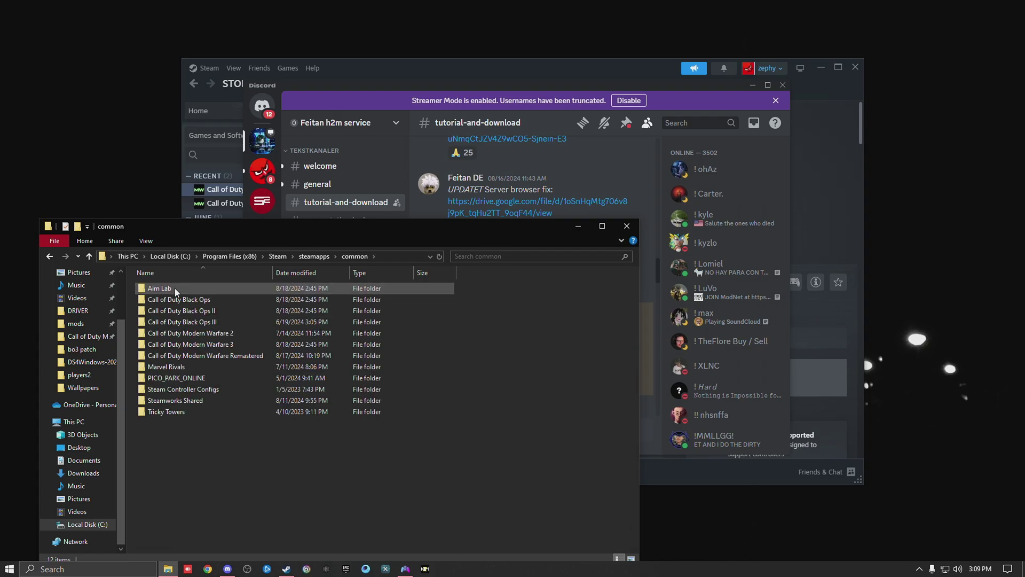
{"action": "double_click", "coordinate": [202, 356]}
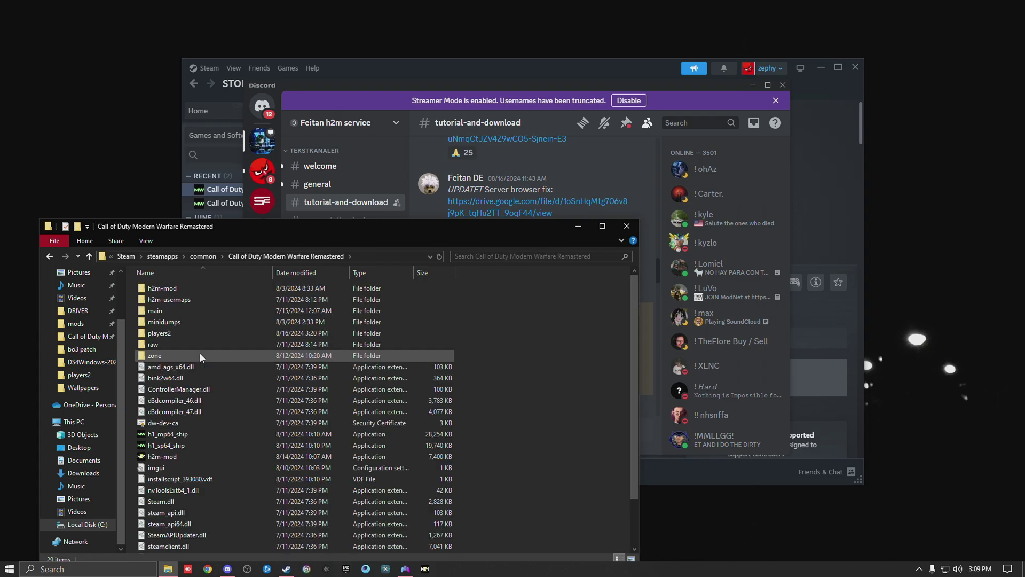
{"action": "double_click", "coordinate": [191, 334]}
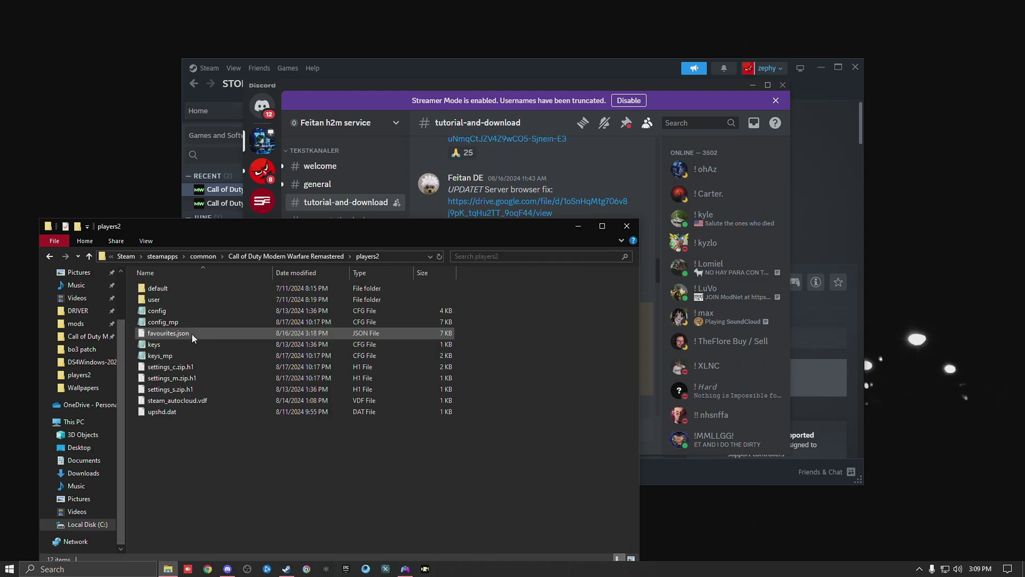
{"action": "left_click_drag", "start_coordinate": [220, 230], "coordinate": [221, 201]}
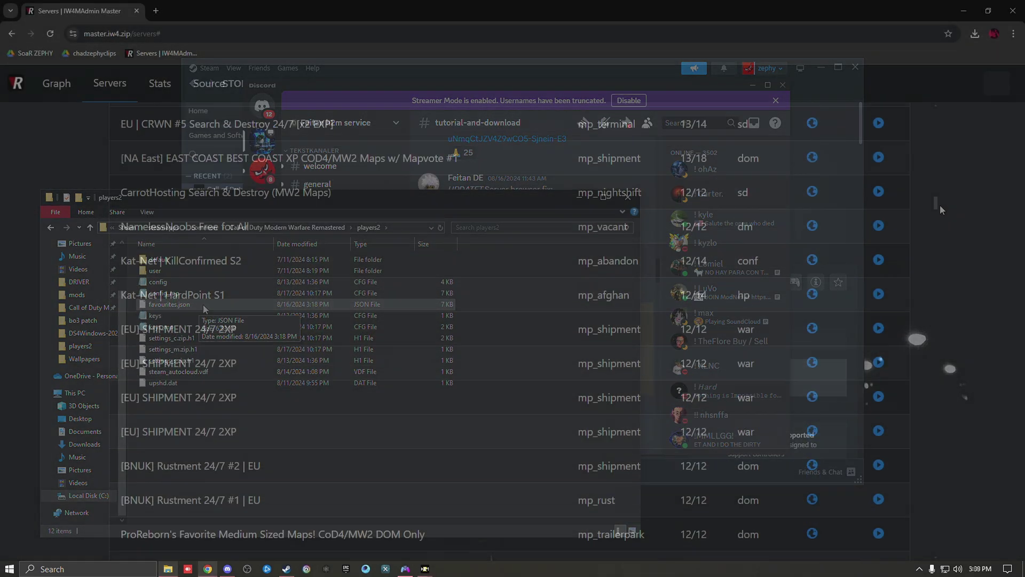
- Browse further down the list of servers on the IW4MAdmin Master site
{"action": "left_click_drag", "start_coordinate": [939, 206], "coordinate": [940, 276]}
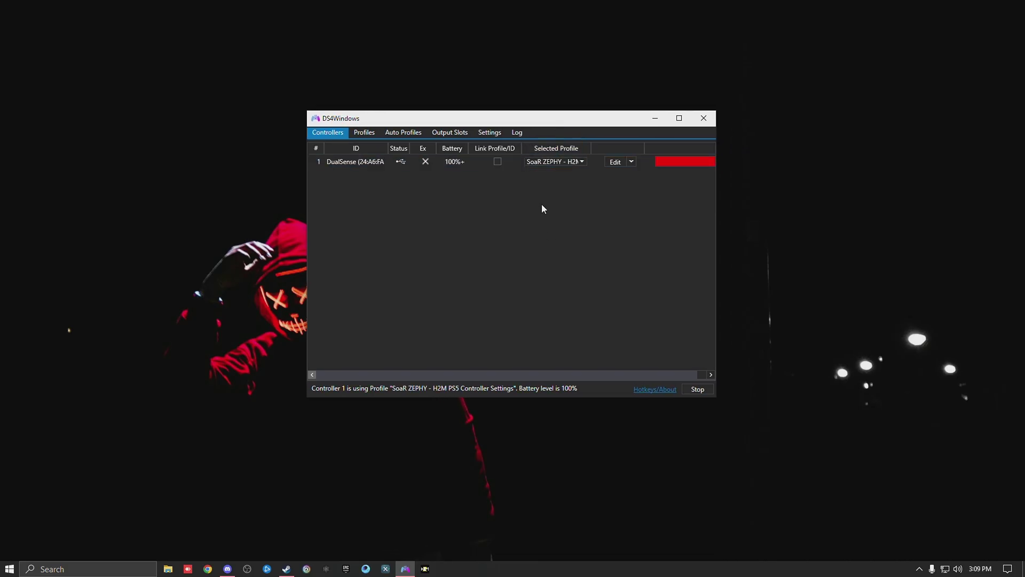
- Switch from DS4Windows to Steam, check the controller settings of Modern Warfare Remastered - Multiplayer, close them and minimize Steam
{"action": "mouse_move", "coordinate": [286, 568]}
{"action": "left_click_drag", "start_coordinate": [467, 118], "coordinate": [430, 112]}
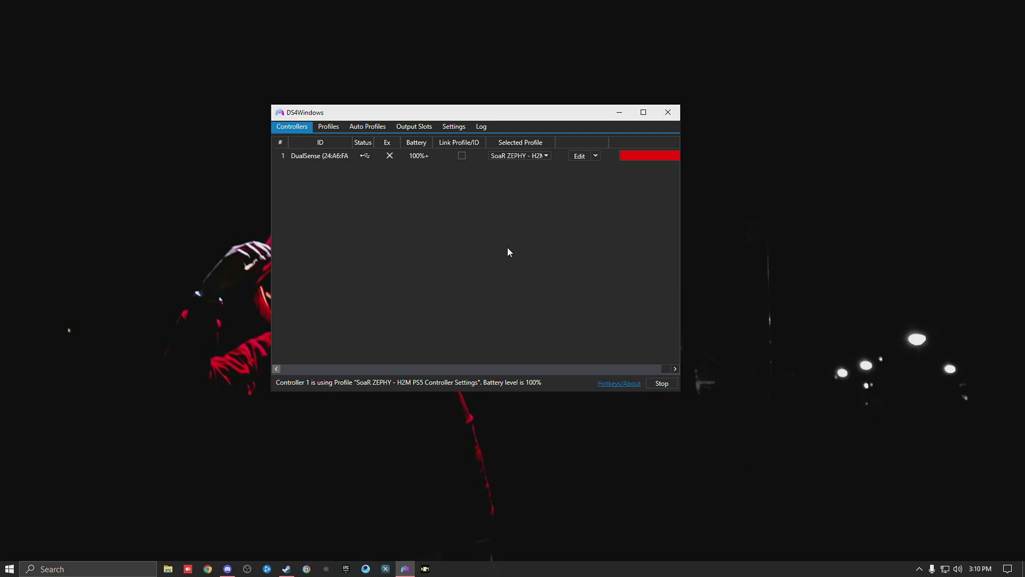
{"action": "left_click", "coordinate": [286, 569]}
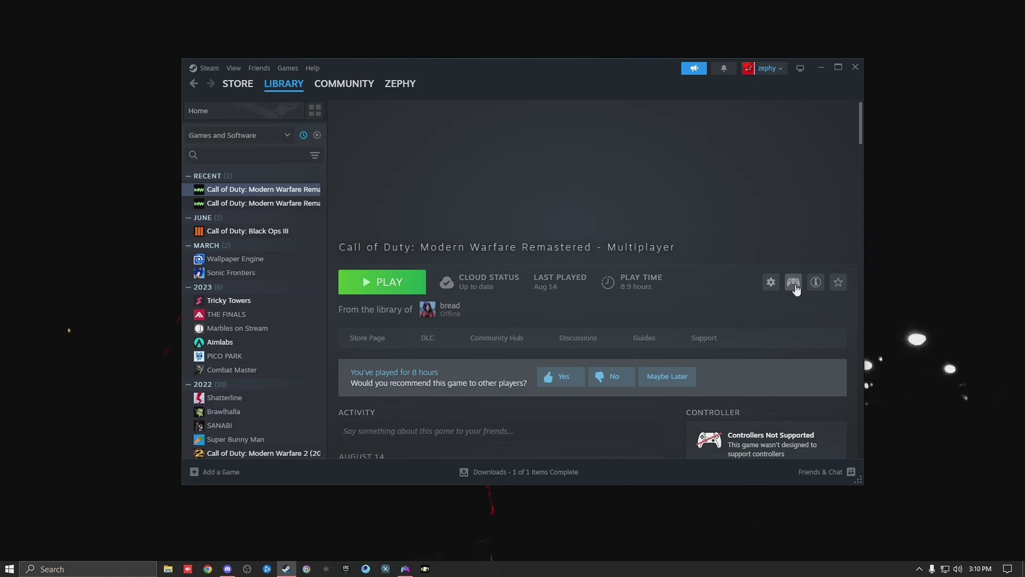
{"action": "left_click", "coordinate": [793, 283]}
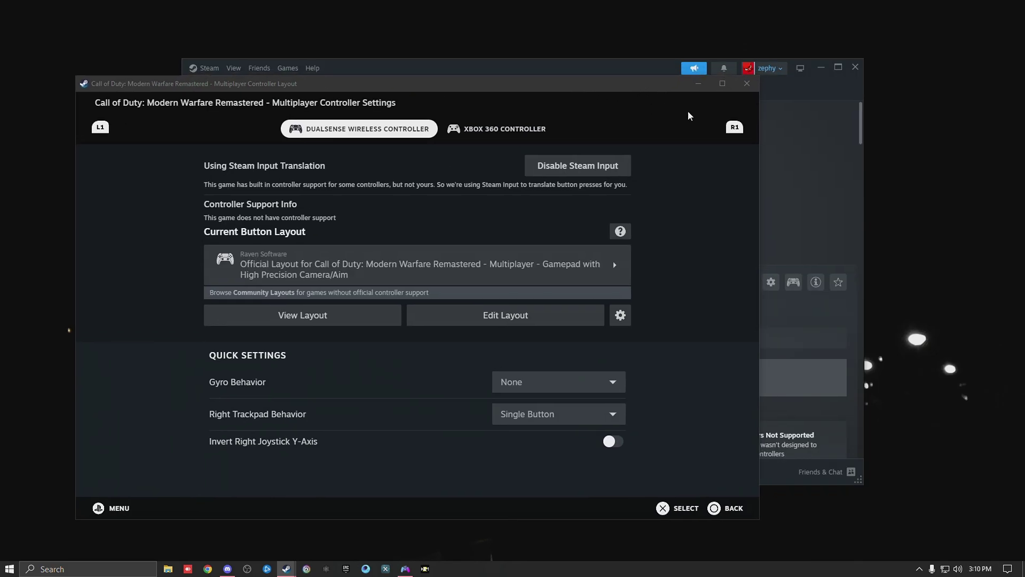
{"action": "left_click", "coordinate": [747, 84]}
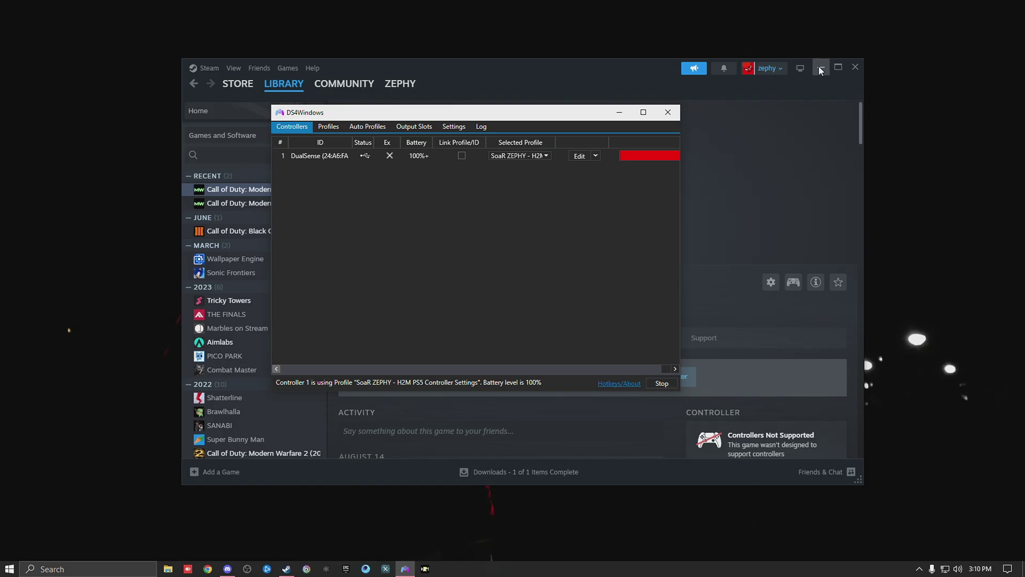
{"action": "left_click", "coordinate": [821, 69]}
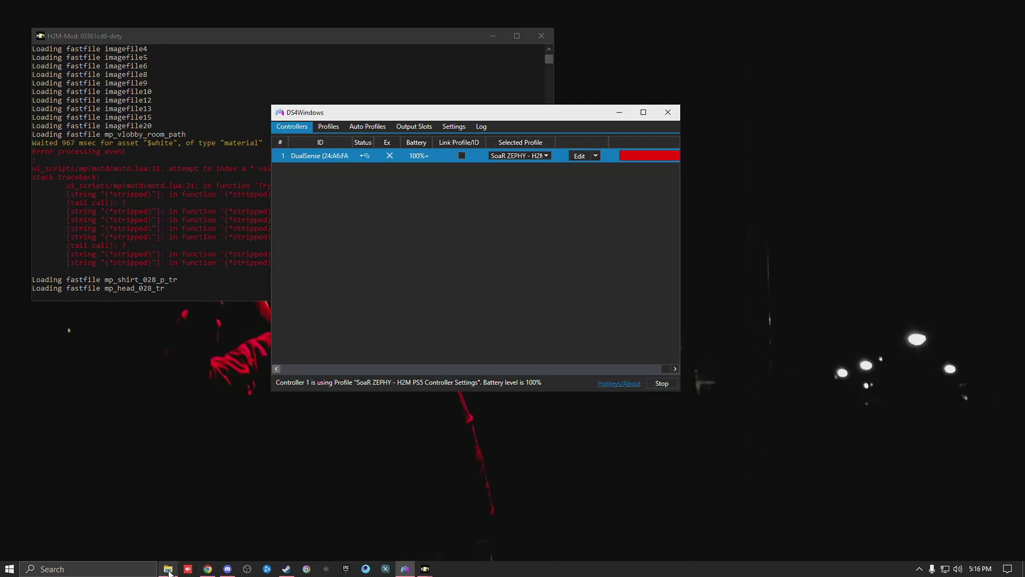
- Return to DS4Windows, open the profile import dialog, look in the Downloads folder and close the dialog without importing
{"action": "left_click", "coordinate": [168, 568]}
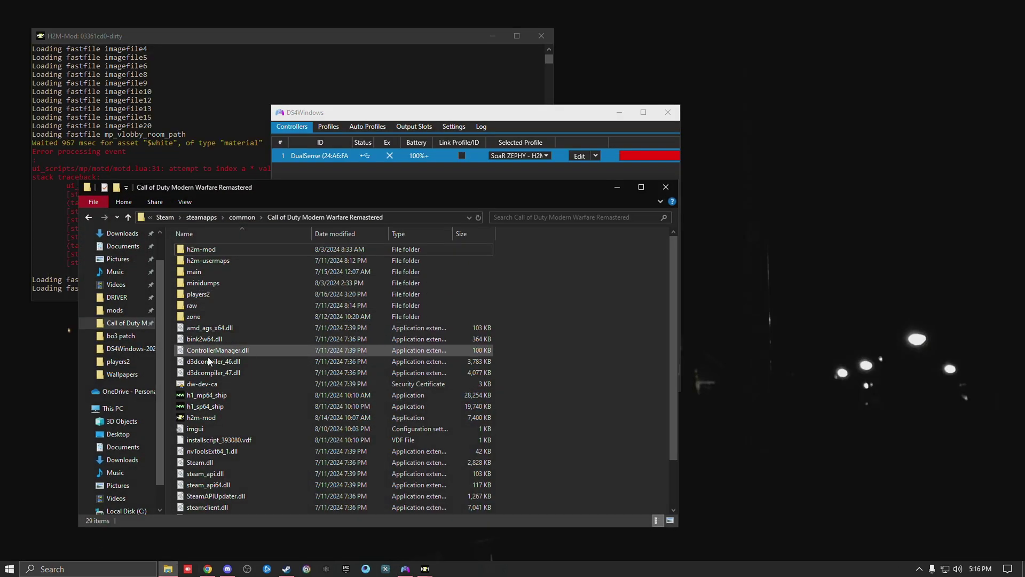
{"action": "left_click", "coordinate": [511, 117]}
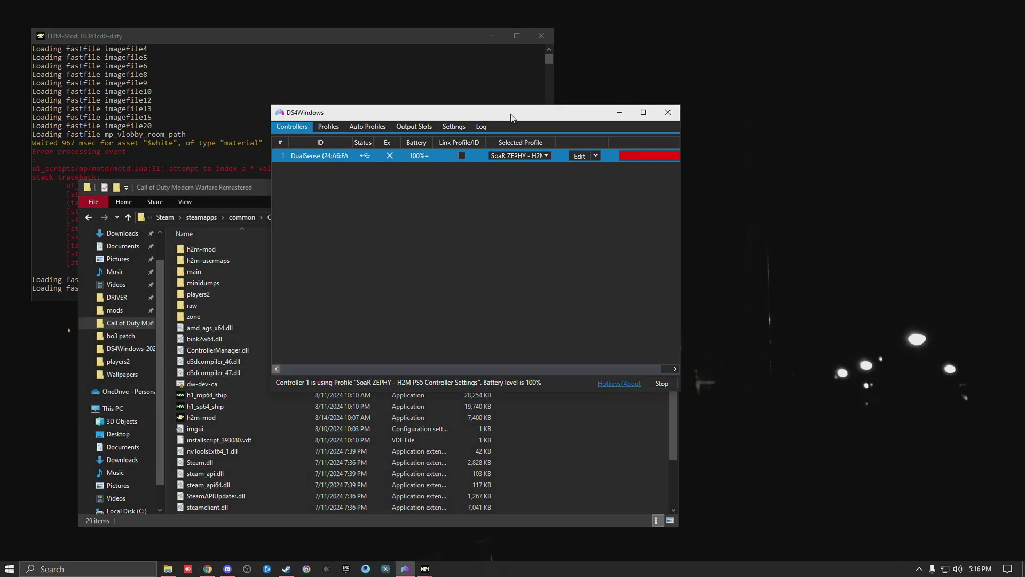
{"action": "left_click_drag", "start_coordinate": [511, 118], "coordinate": [543, 139]}
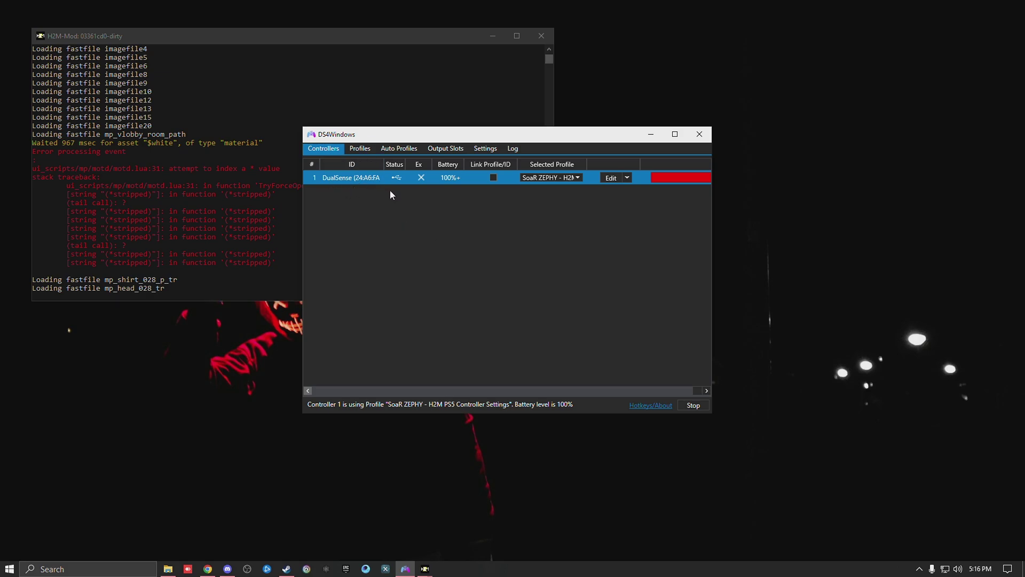
{"action": "left_click", "coordinate": [360, 150]}
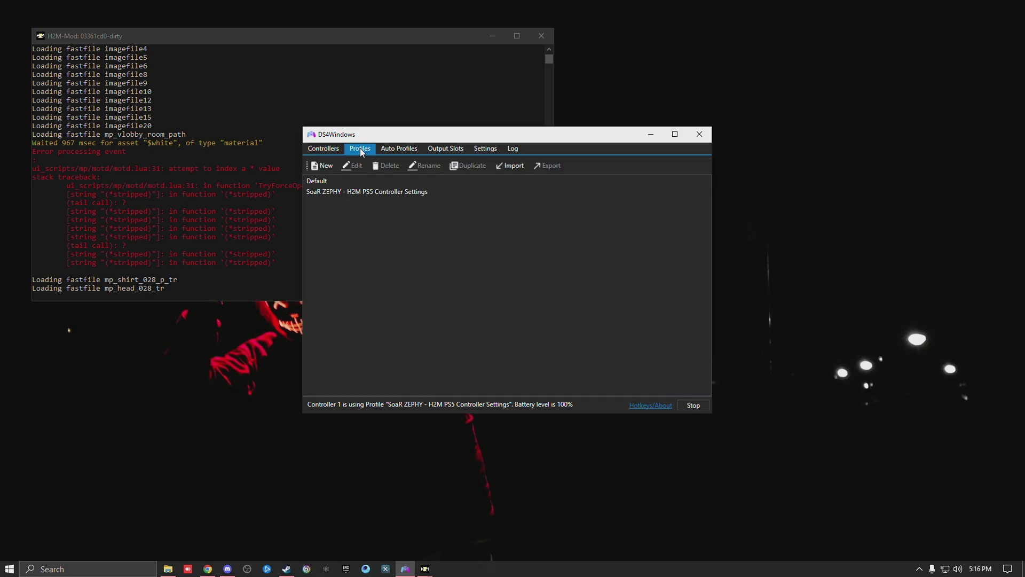
{"action": "left_click", "coordinate": [504, 166]}
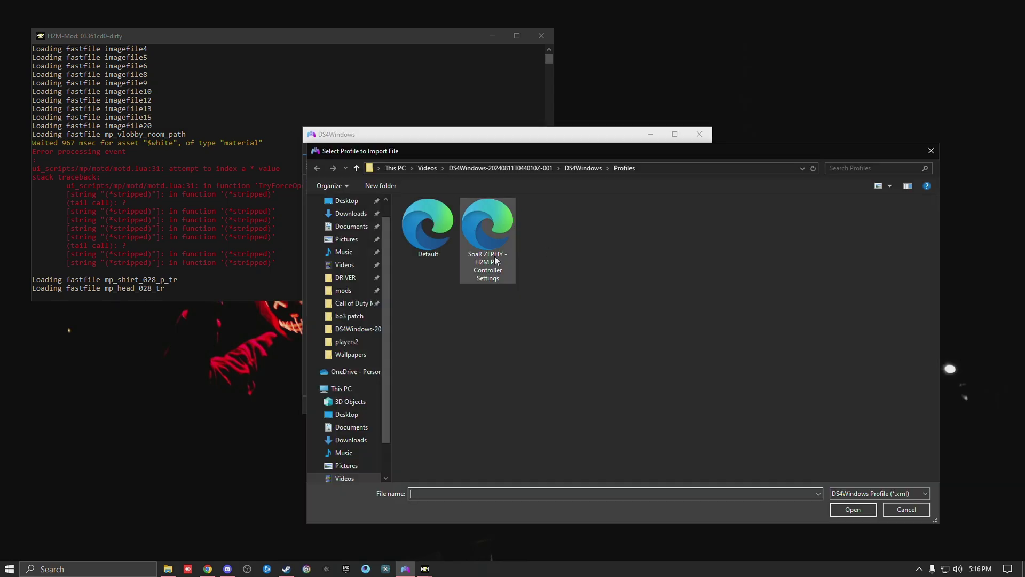
{"action": "key", "text": "alt+Left"}
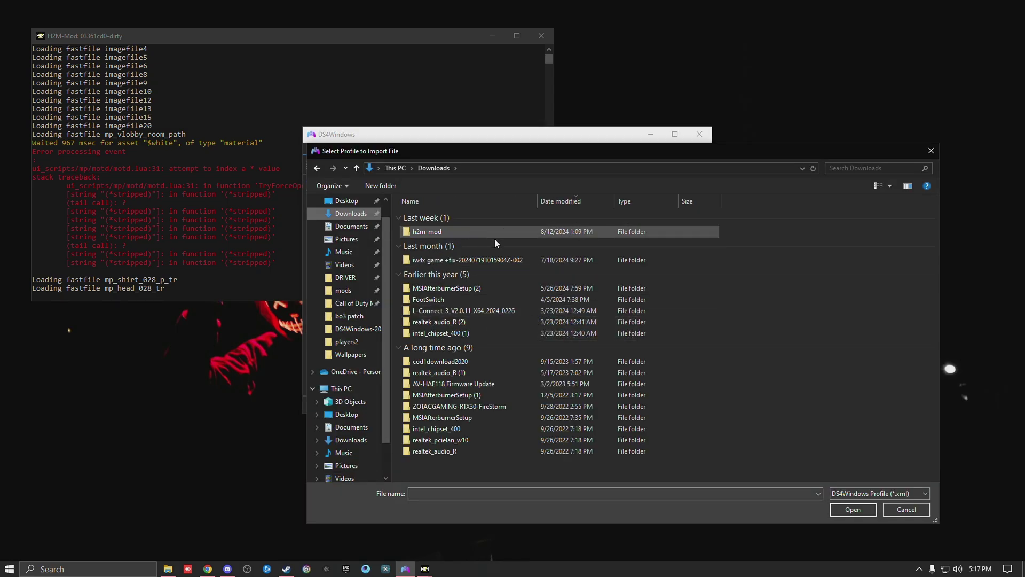
{"action": "left_click", "coordinate": [932, 153]}
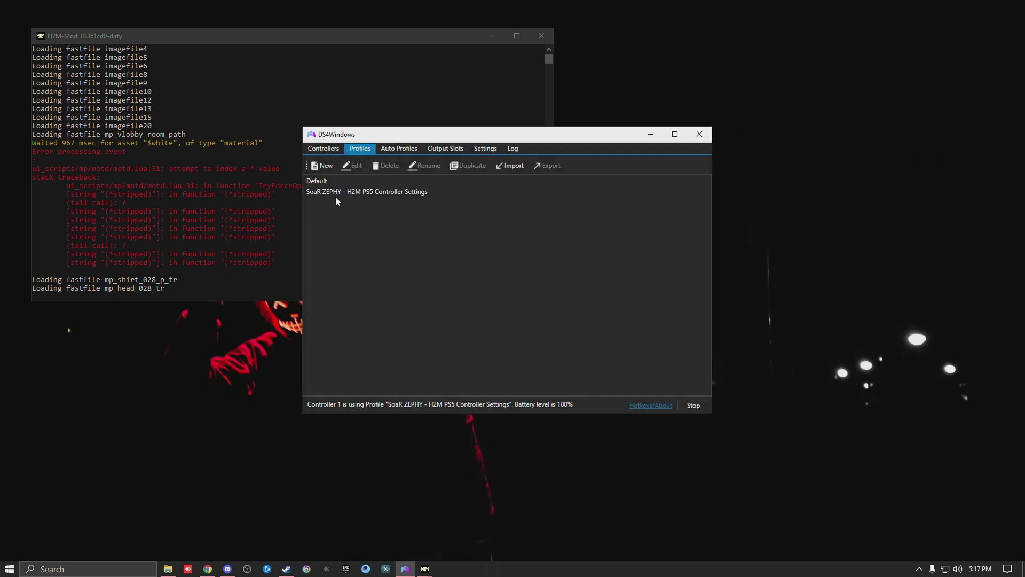
- Open the DualSense controller's selected H2M PS5 Controller Settings profile for editing and check its stick and trigger axis settings
{"action": "left_click", "coordinate": [327, 150]}
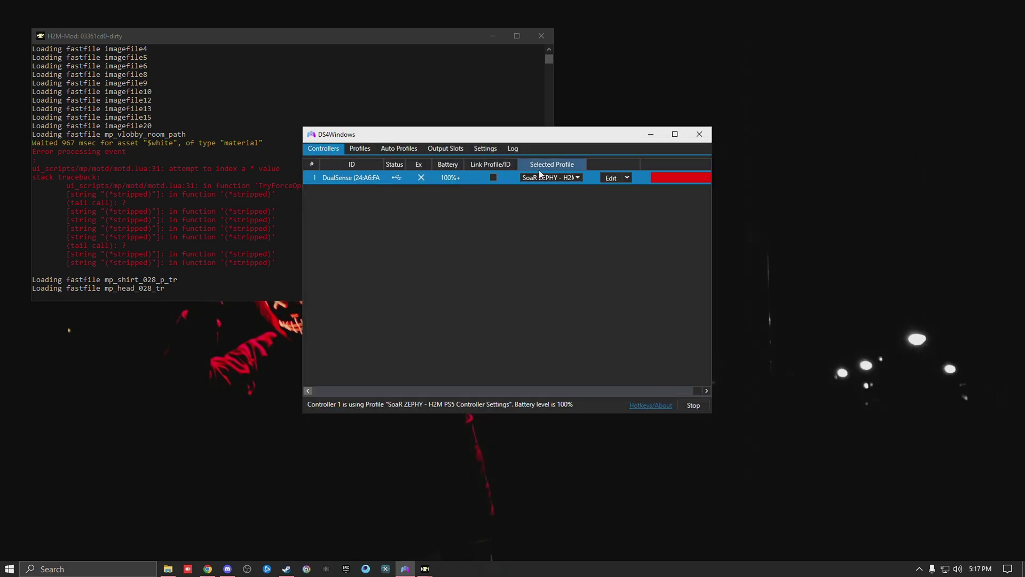
{"action": "left_click", "coordinate": [553, 180]}
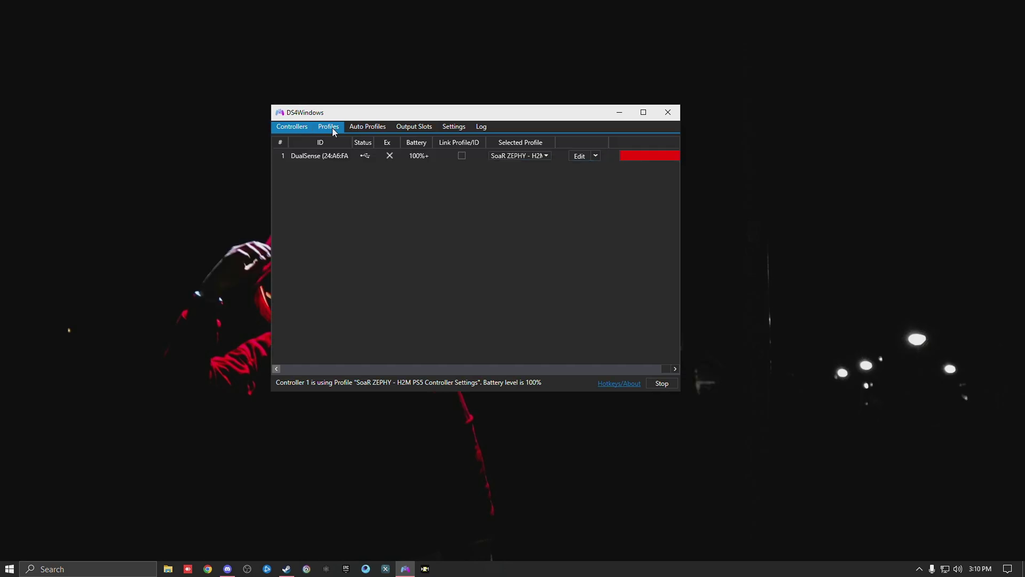
{"action": "left_click", "coordinate": [579, 156]}
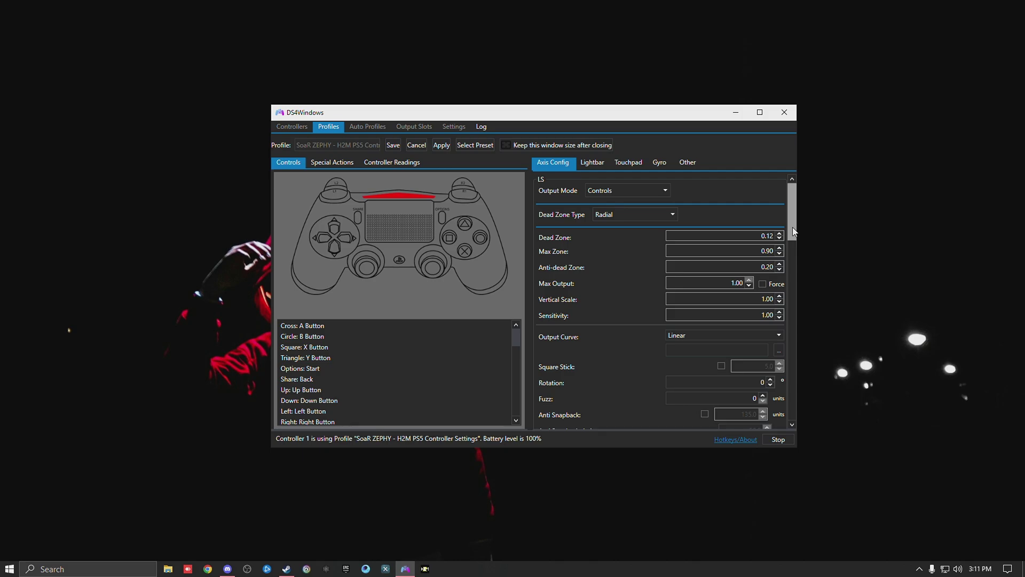
{"action": "double_click", "coordinate": [772, 251]}
{"action": "scroll", "coordinate": [796, 230], "scroll_direction": "down", "scroll_amount": 1}
{"action": "scroll", "coordinate": [796, 230], "scroll_direction": "up", "scroll_amount": 1}
{"action": "left_click_drag", "start_coordinate": [791, 221], "coordinate": [799, 296]}
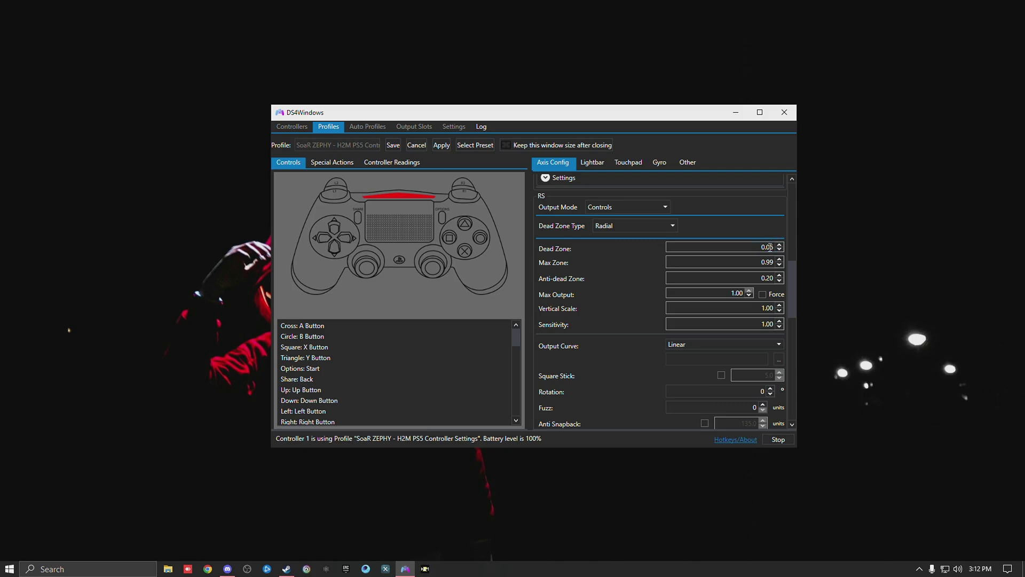
{"action": "left_click_drag", "start_coordinate": [793, 272], "coordinate": [792, 377]}
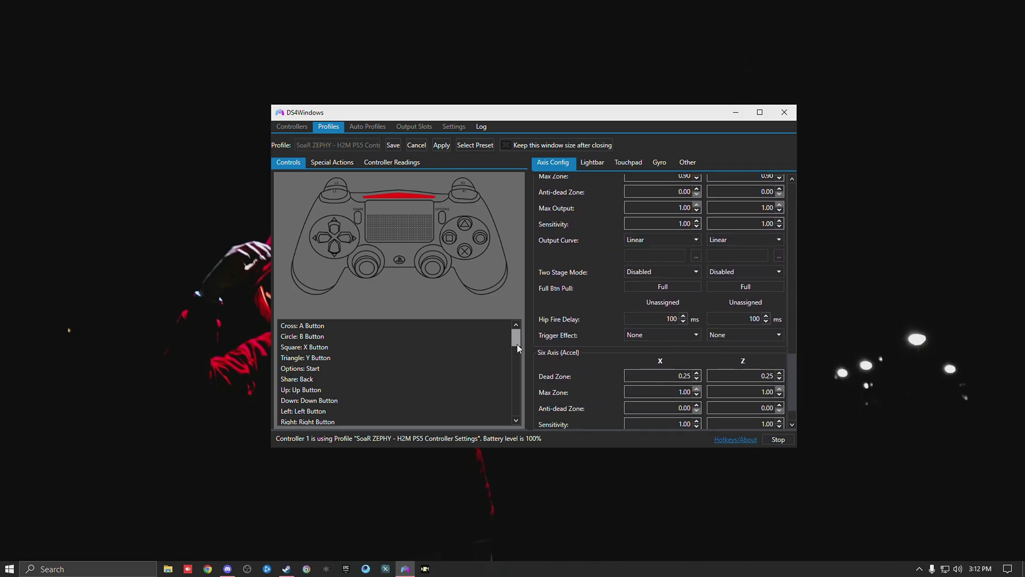
- Find the PS button in the profile's control mappings and check its keyboard key assignment
{"action": "left_click_drag", "start_coordinate": [517, 344], "coordinate": [517, 354]}
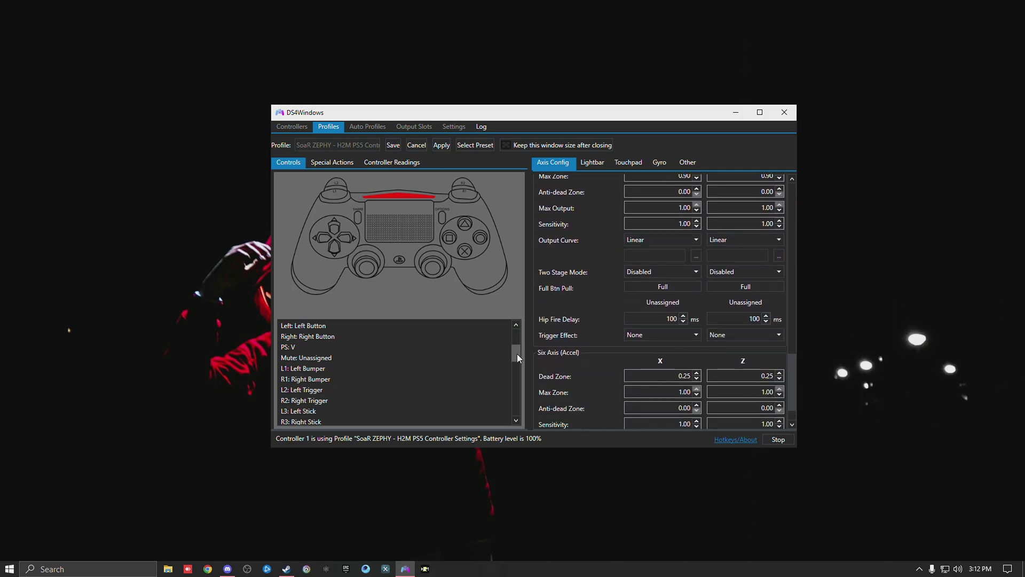
{"action": "left_click", "coordinate": [399, 262]}
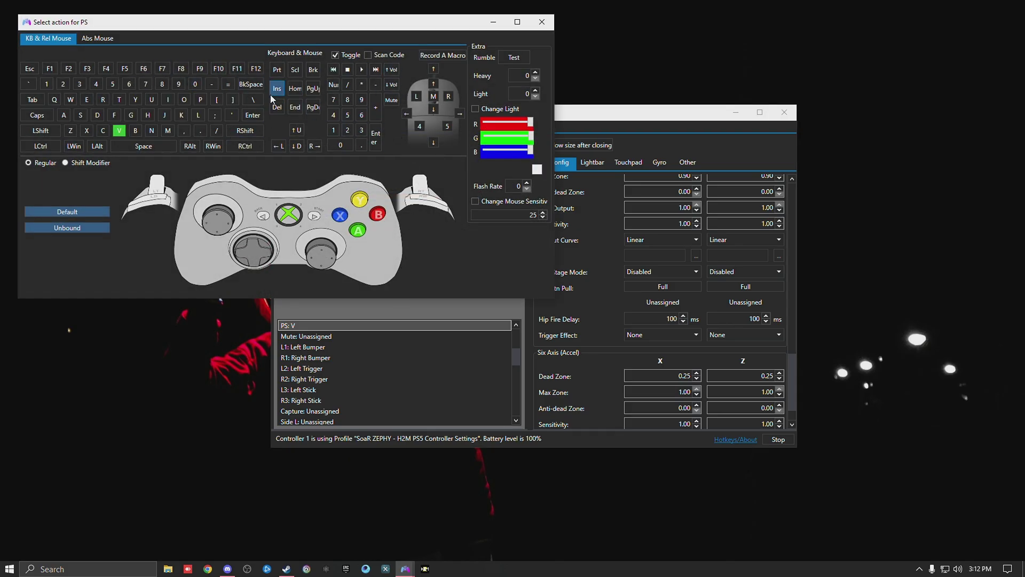
{"action": "left_click", "coordinate": [254, 69]}
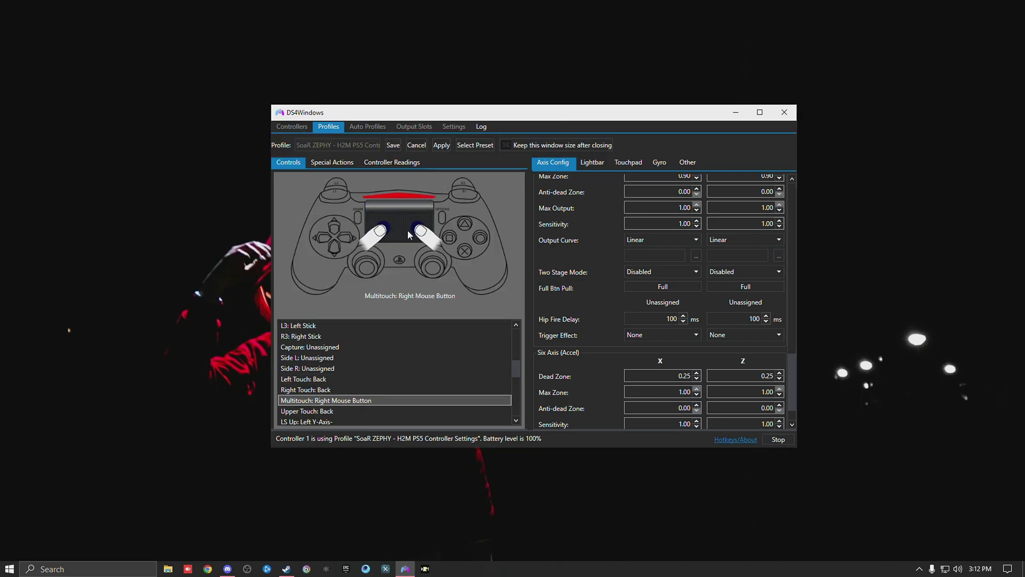
- Check the Emulated Controller and DS4 BT Poll Rate options in the profile's other settings
{"action": "left_click", "coordinate": [692, 162]}
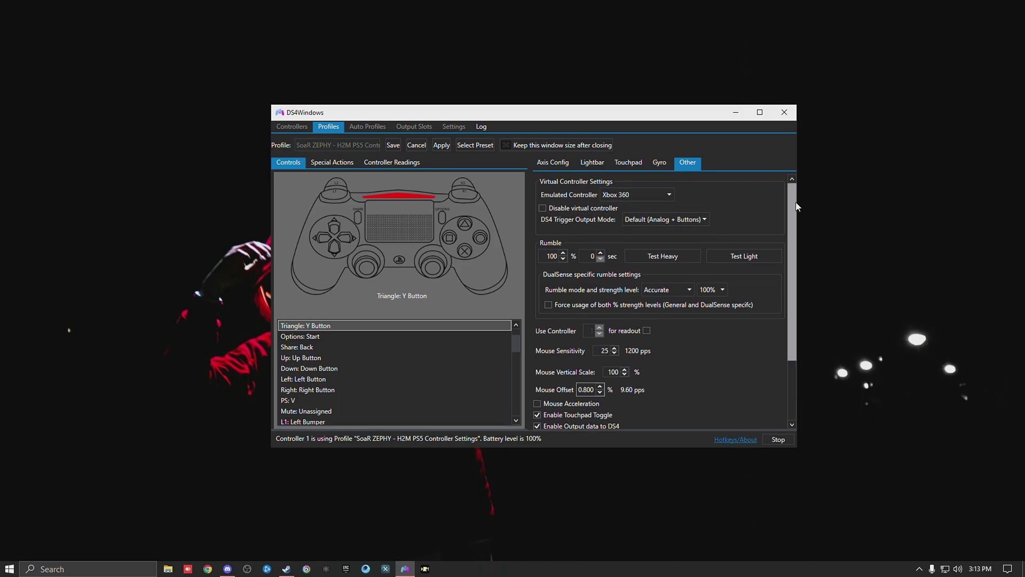
{"action": "left_click", "coordinate": [648, 193]}
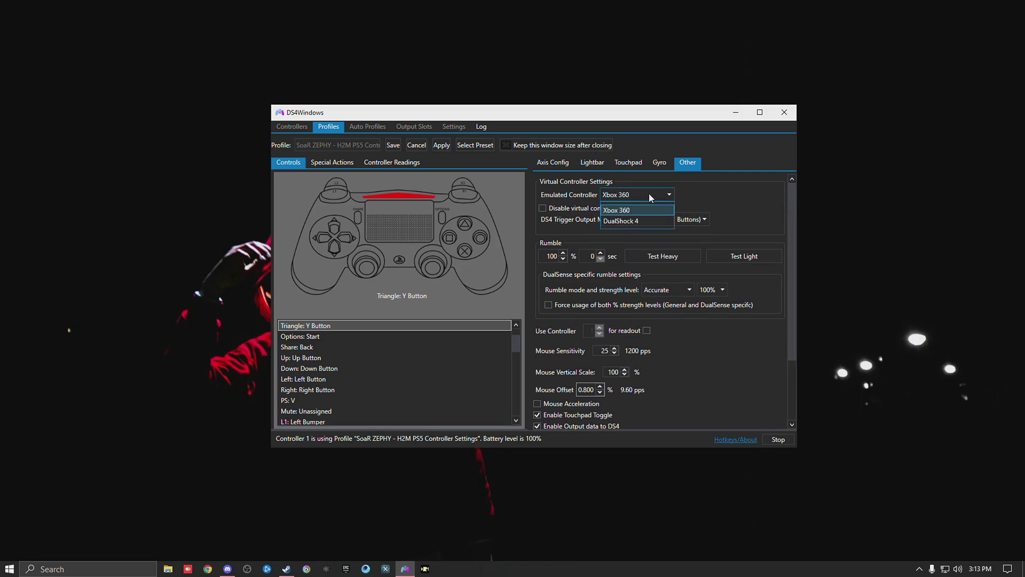
{"action": "left_click", "coordinate": [742, 147]}
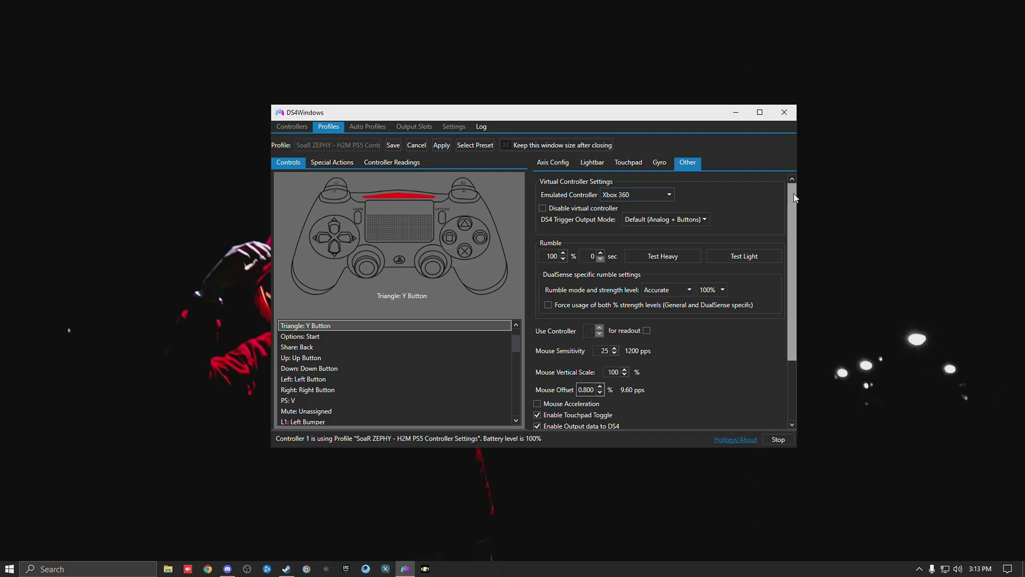
{"action": "left_click_drag", "start_coordinate": [794, 198], "coordinate": [785, 267]}
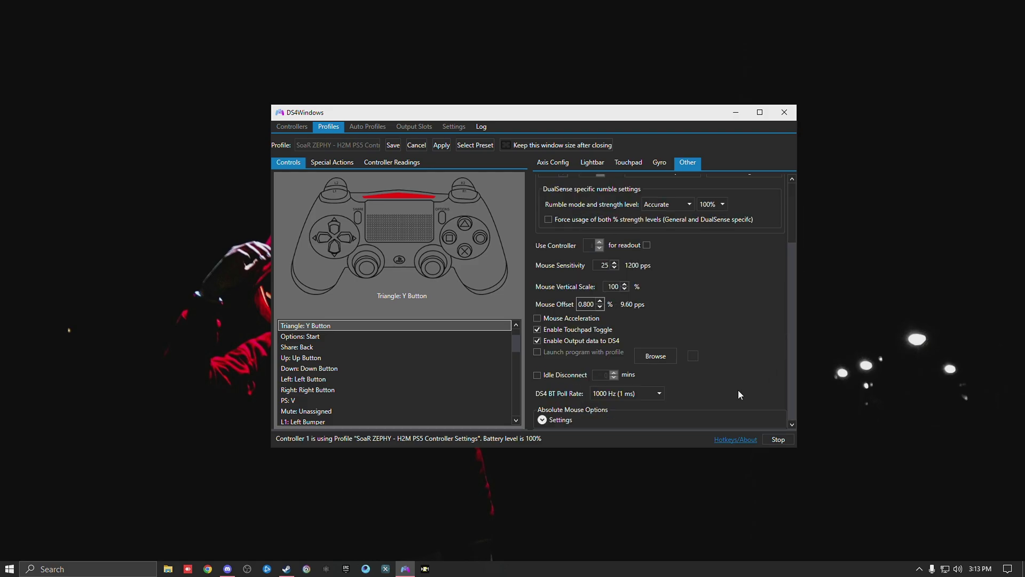
{"action": "left_click", "coordinate": [624, 393]}
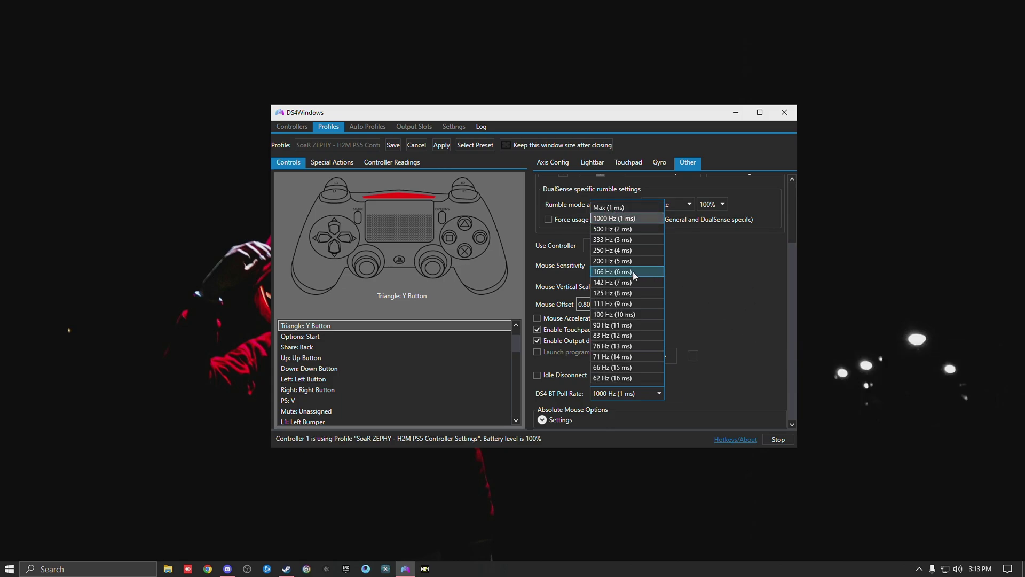
{"action": "left_click", "coordinate": [745, 324]}
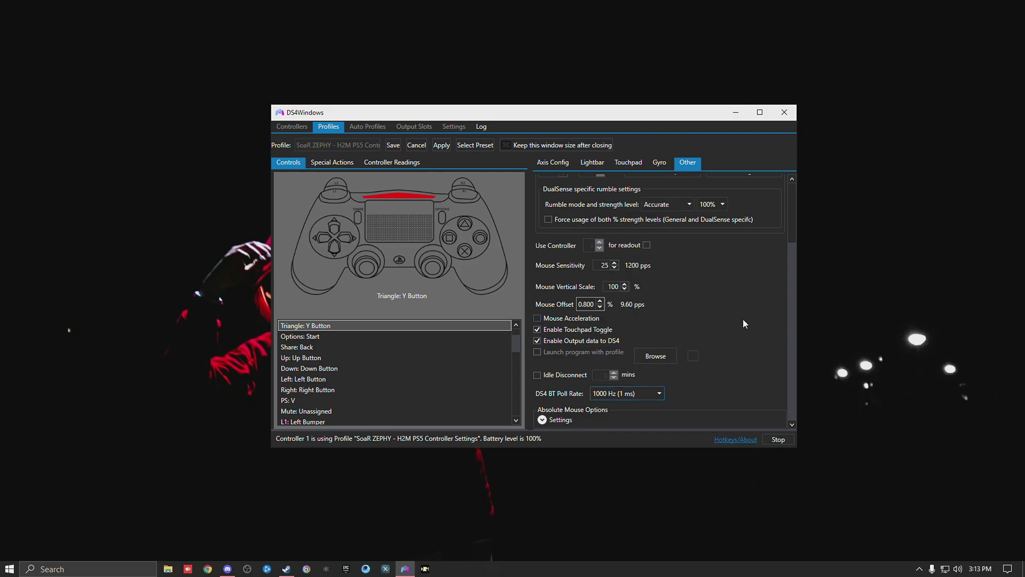
{"action": "scroll", "coordinate": [744, 324], "scroll_direction": "up", "scroll_amount": 3}
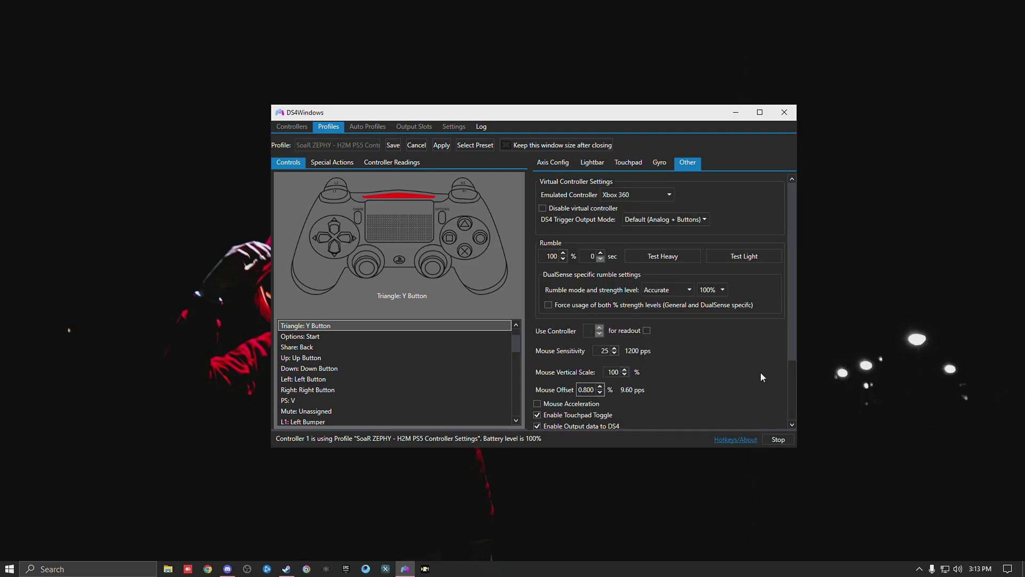
- Launch H2M-Mod, open steamapps\common in File Explorer and bring up the options of the Call of Duty Modern Warfare Remastered folder
{"action": "left_click", "coordinate": [424, 569]}
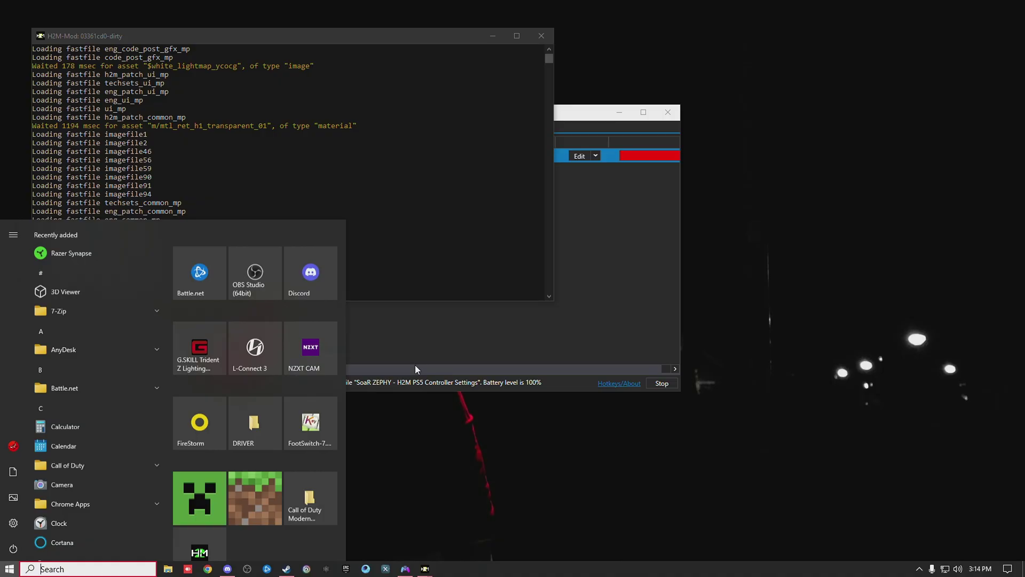
{"action": "key", "text": "super+e"}
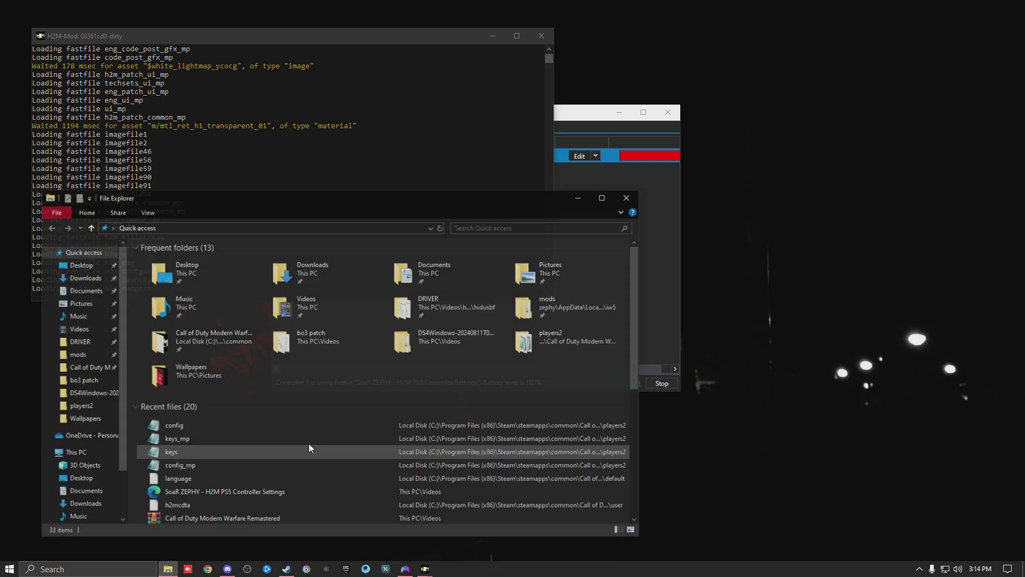
{"action": "left_click", "coordinate": [89, 371]}
{"action": "left_click", "coordinate": [209, 227]}
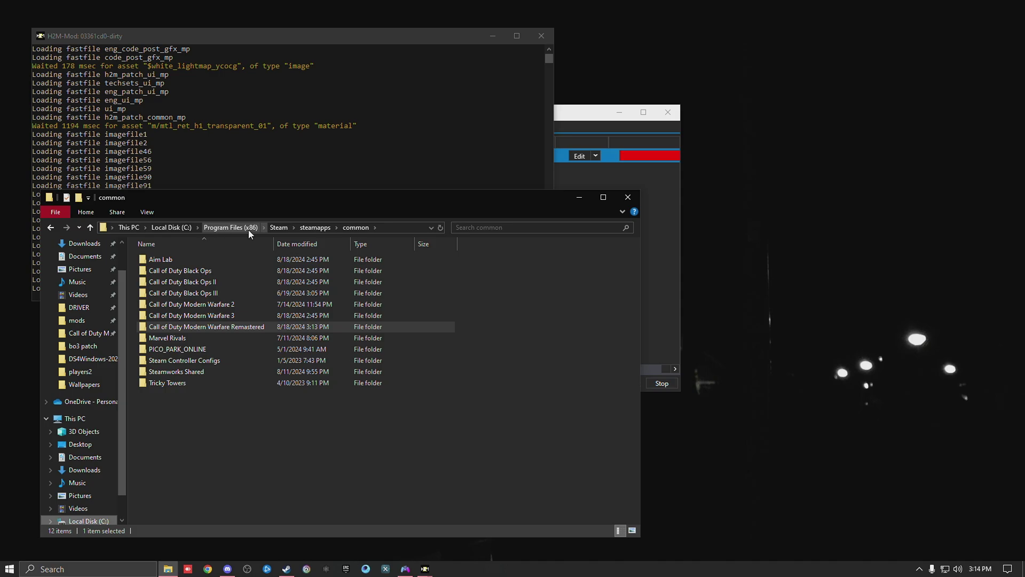
{"action": "right_click", "coordinate": [192, 327]}
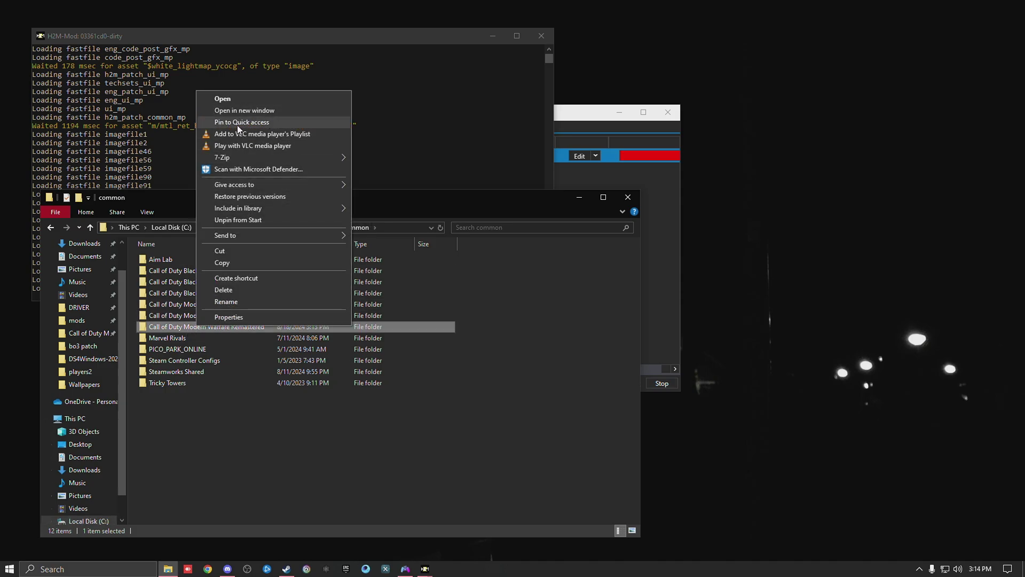
- Open the Call of Duty Modern Warfare Remastered root folder from Quick access
{"action": "left_click", "coordinate": [88, 334]}
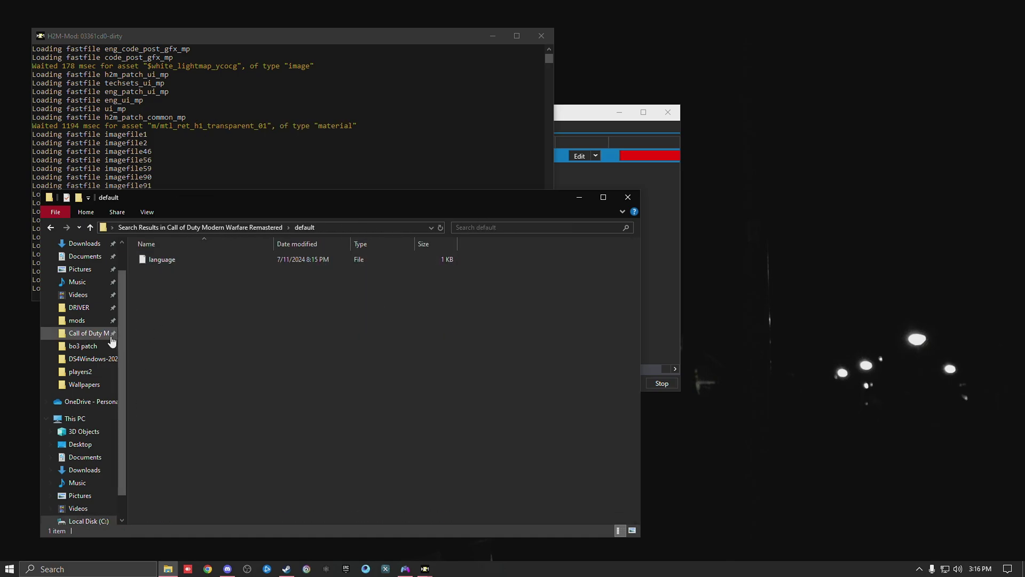
{"action": "left_click", "coordinate": [91, 333]}
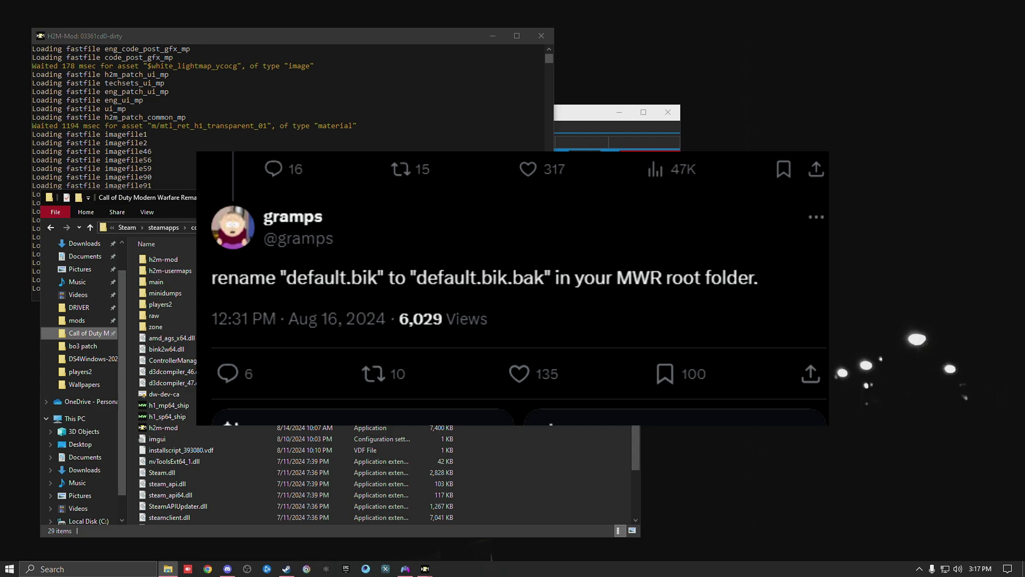
{"action": "left_click_drag", "start_coordinate": [526, 195], "coordinate": [565, 186]}
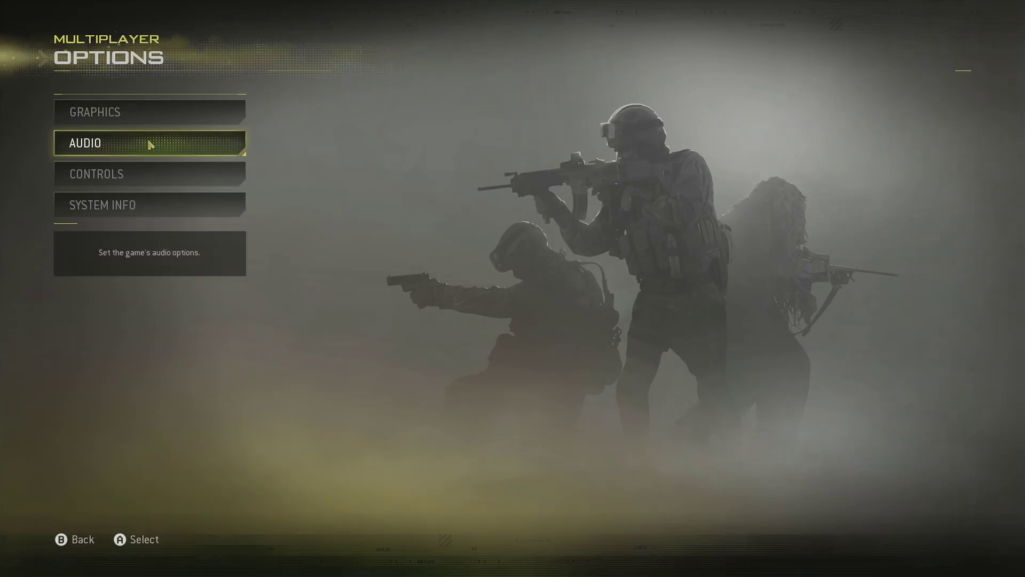
- In the game's multiplayer graphics options, examine the Display, Video and Advanced Video settings, including the texture and anti-aliasing options
{"action": "left_click", "coordinate": [142, 112]}
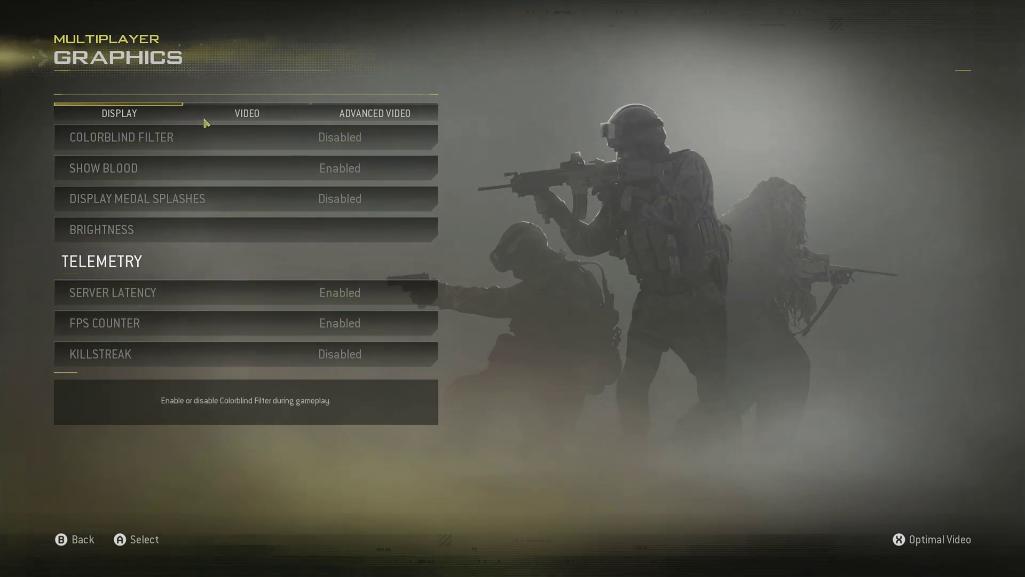
{"action": "left_click", "coordinate": [229, 115]}
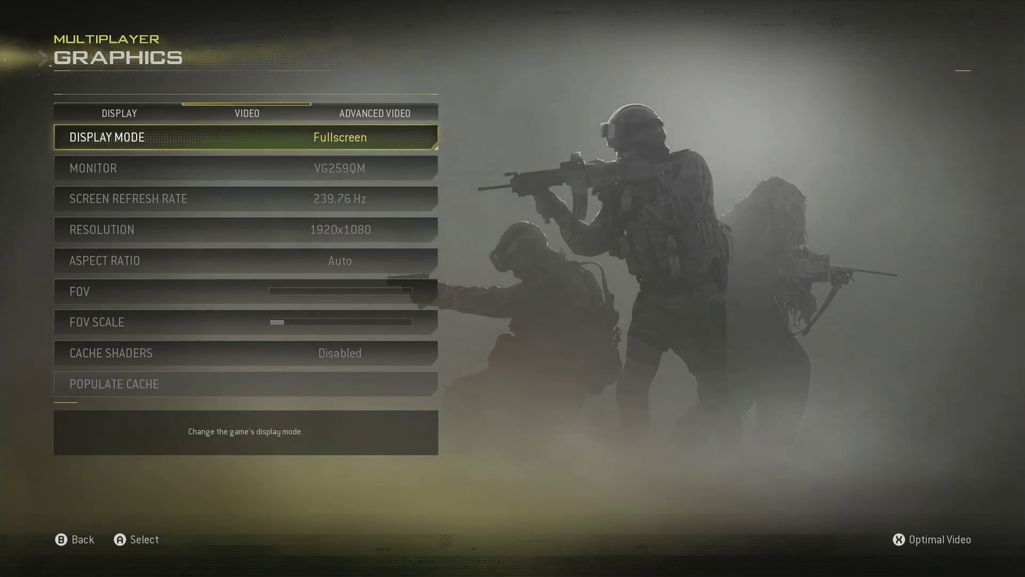
{"action": "left_click", "coordinate": [375, 113]}
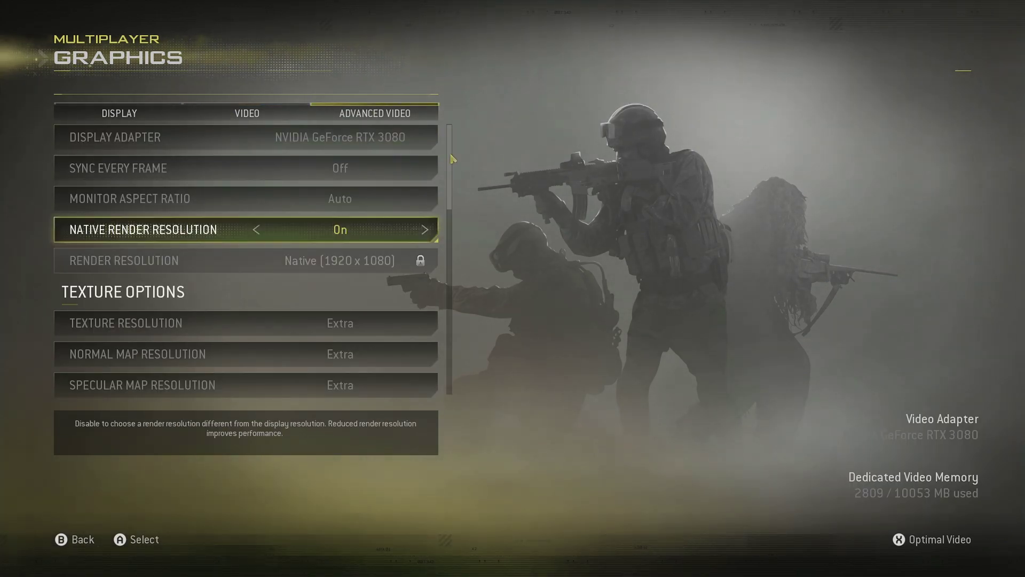
{"action": "scroll", "coordinate": [453, 158], "scroll_direction": "down", "scroll_amount": 18}
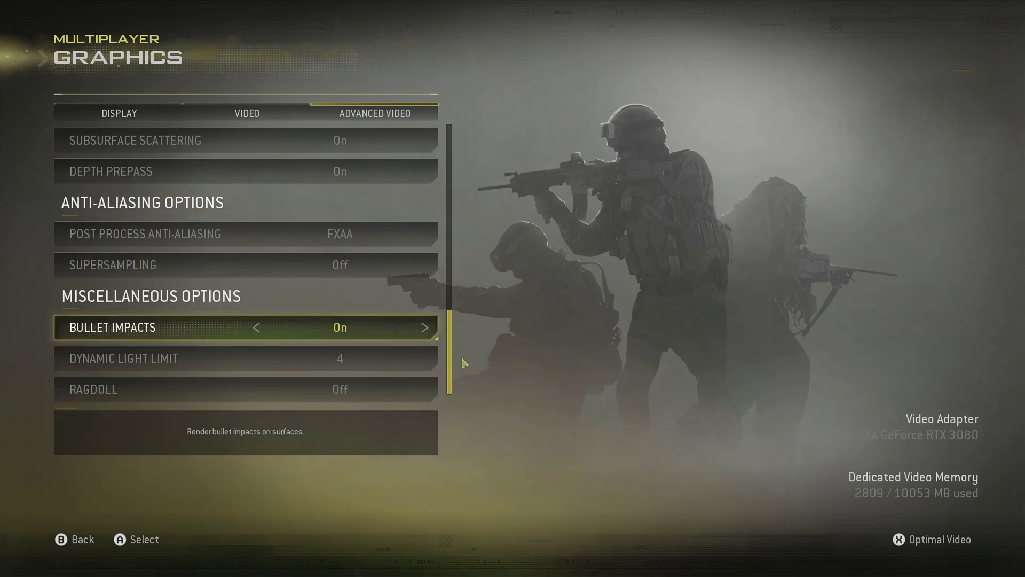
{"action": "scroll", "coordinate": [464, 347], "scroll_direction": "up", "scroll_amount": 11}
{"action": "scroll", "coordinate": [466, 267], "scroll_direction": "down", "scroll_amount": 4}
{"action": "scroll", "coordinate": [468, 213], "scroll_direction": "up", "scroll_amount": 7}
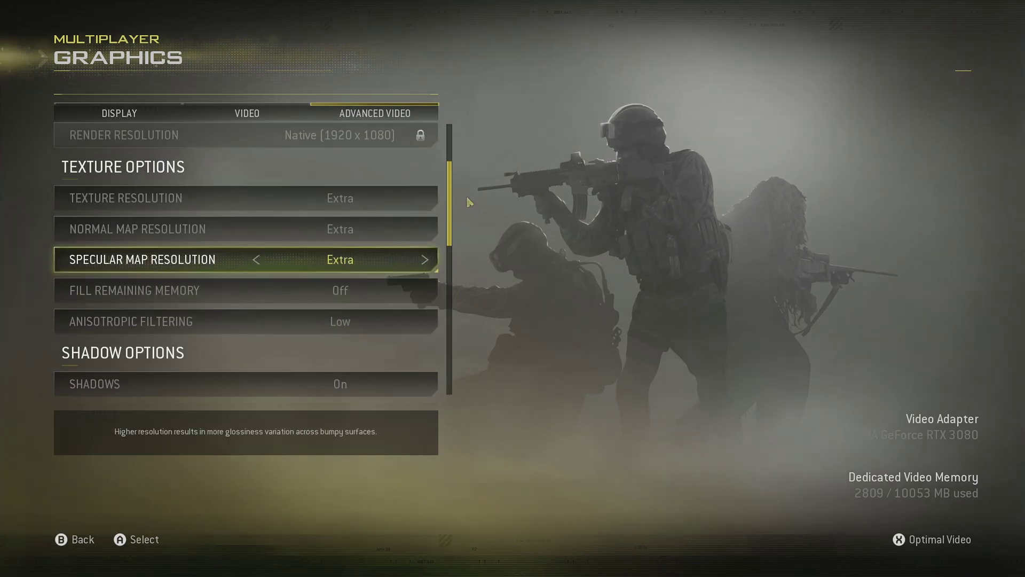
{"action": "scroll", "coordinate": [467, 205], "scroll_direction": "up", "scroll_amount": 2}
{"action": "scroll", "coordinate": [463, 214], "scroll_direction": "down", "scroll_amount": 3}
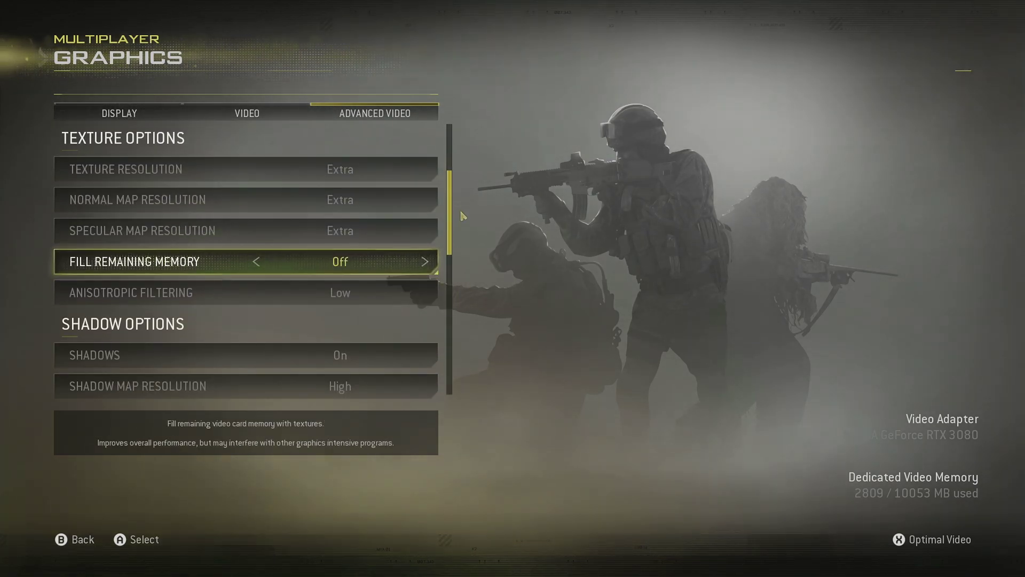
- Examine the texture and remaining advanced video options, plus the gamepad layout, sensitivity, deadzone and extra settings
{"action": "scroll", "coordinate": [462, 215], "scroll_direction": "up", "scroll_amount": 2}
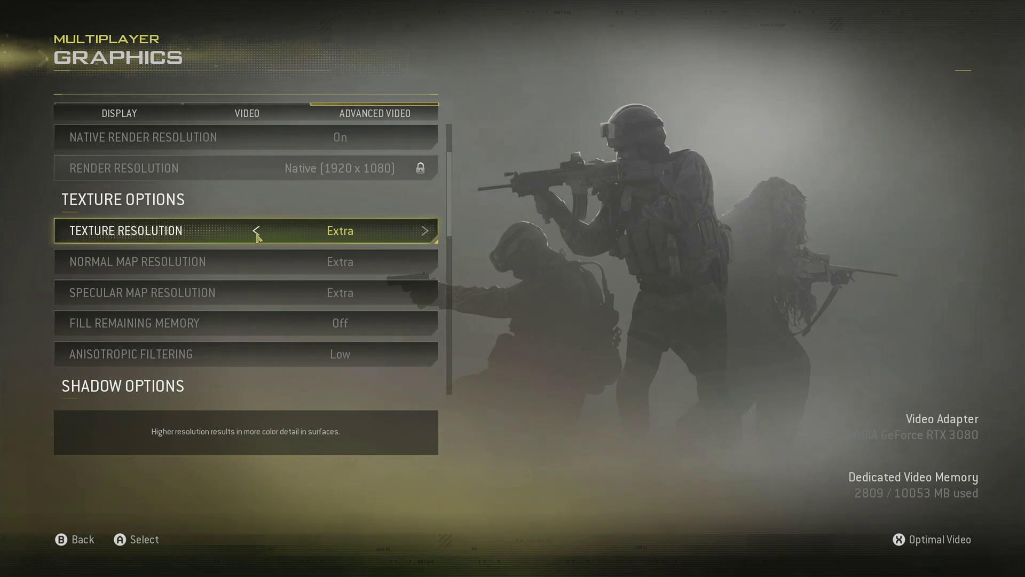
{"action": "scroll", "coordinate": [256, 299], "scroll_direction": "down", "scroll_amount": 15}
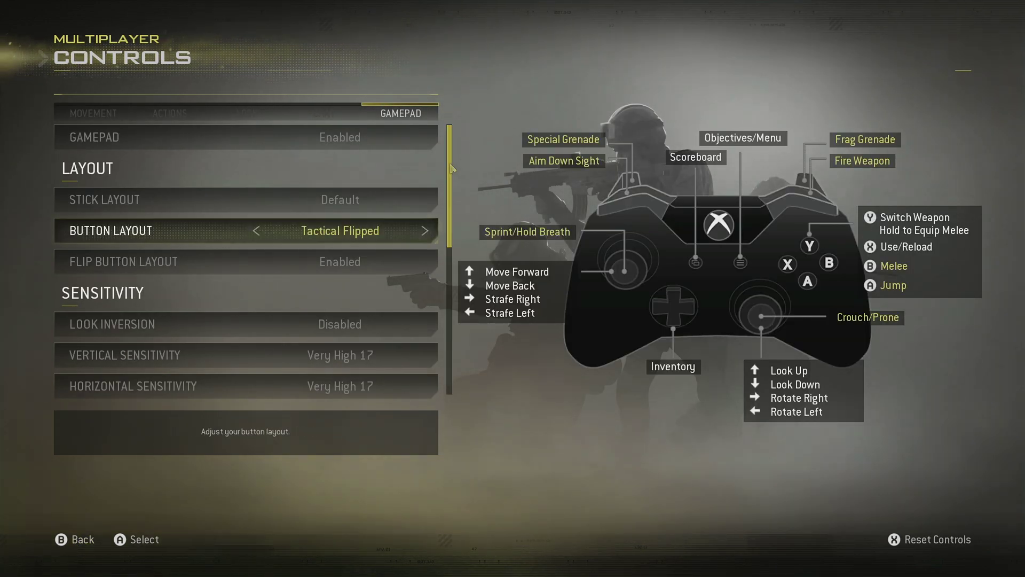
{"action": "scroll", "coordinate": [451, 193], "scroll_direction": "down", "scroll_amount": 3}
{"action": "scroll", "coordinate": [443, 203], "scroll_direction": "up", "scroll_amount": 3}
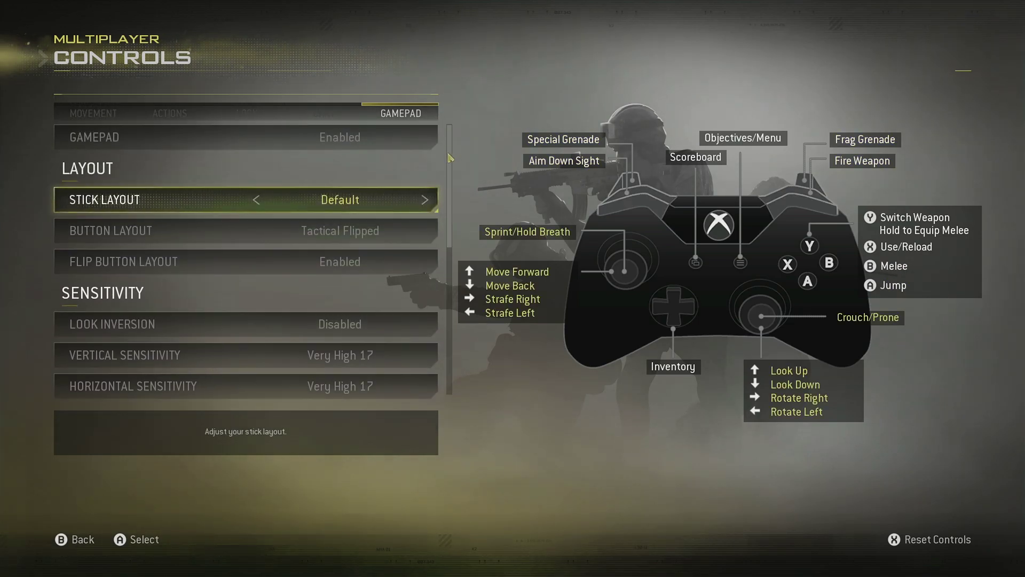
{"action": "scroll", "coordinate": [450, 210], "scroll_direction": "down", "scroll_amount": 2}
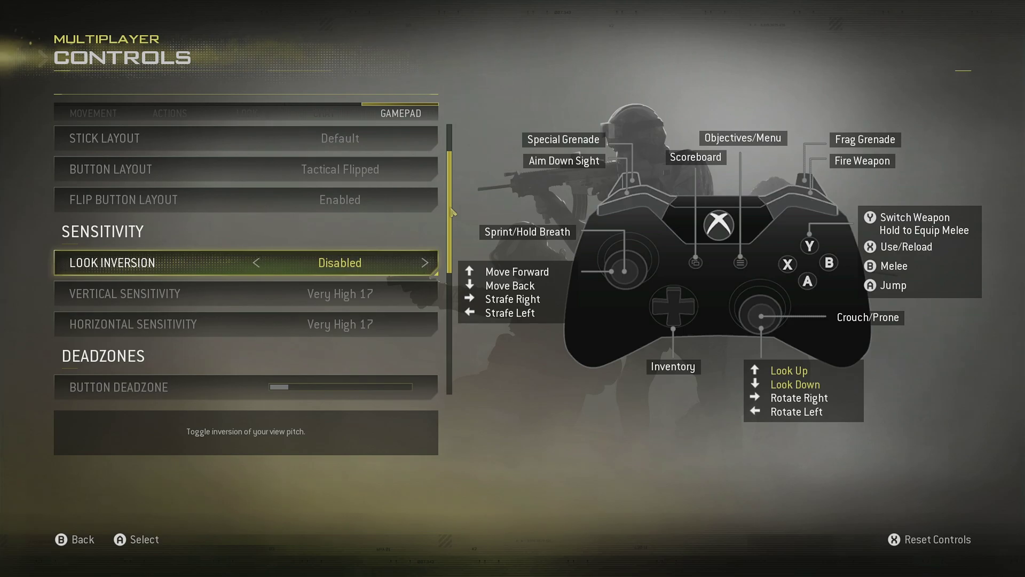
{"action": "scroll", "coordinate": [452, 211], "scroll_direction": "down", "scroll_amount": 5}
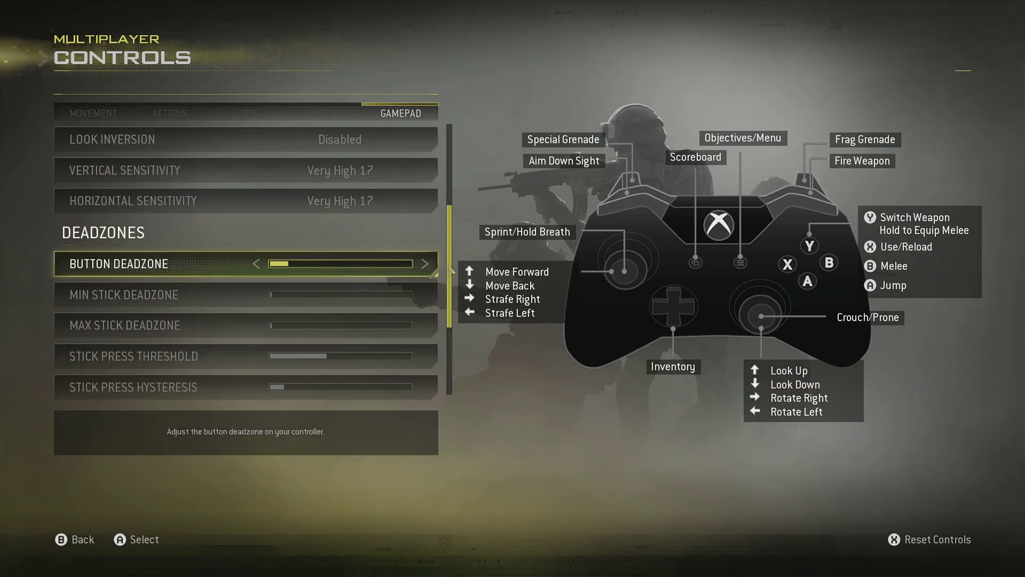
{"action": "scroll", "coordinate": [458, 295], "scroll_direction": "down", "scroll_amount": 3}
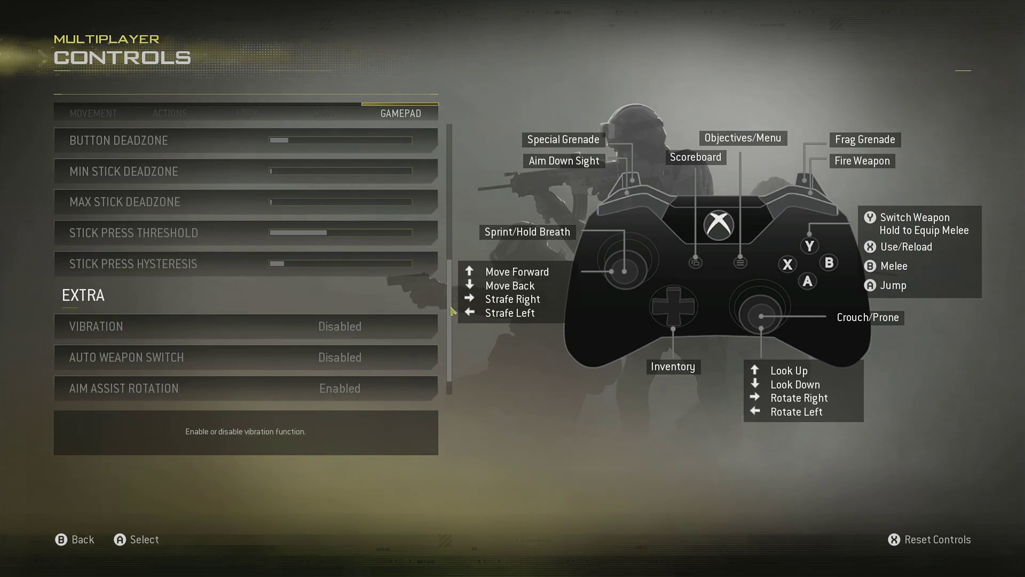
{"action": "scroll", "coordinate": [453, 318], "scroll_direction": "up", "scroll_amount": 1}
{"action": "scroll", "coordinate": [452, 318], "scroll_direction": "down", "scroll_amount": 2}
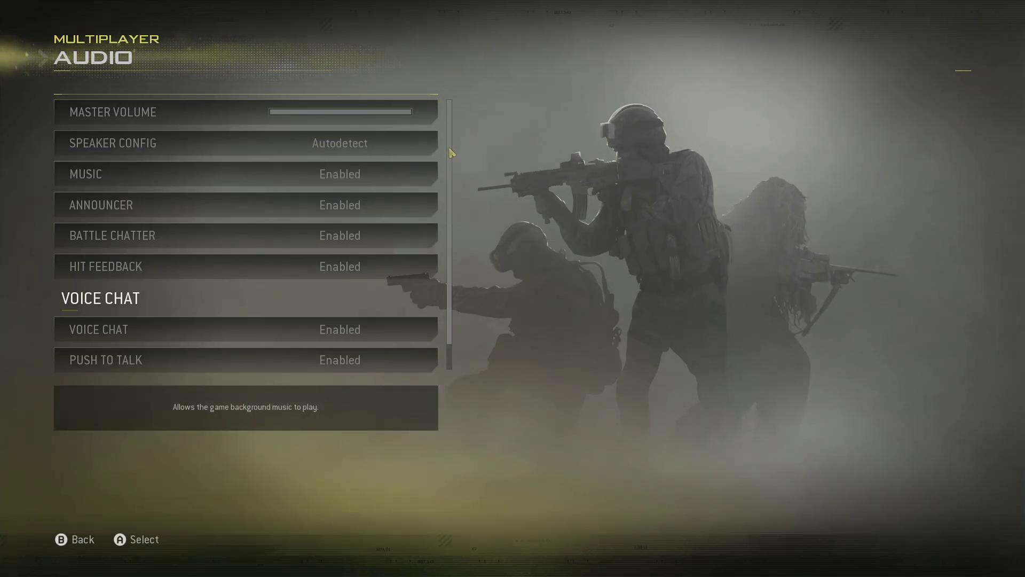
- Check the multiplayer audio and voice chat options, and leave the audio settings
{"action": "scroll", "coordinate": [457, 251], "scroll_direction": "down", "scroll_amount": 5}
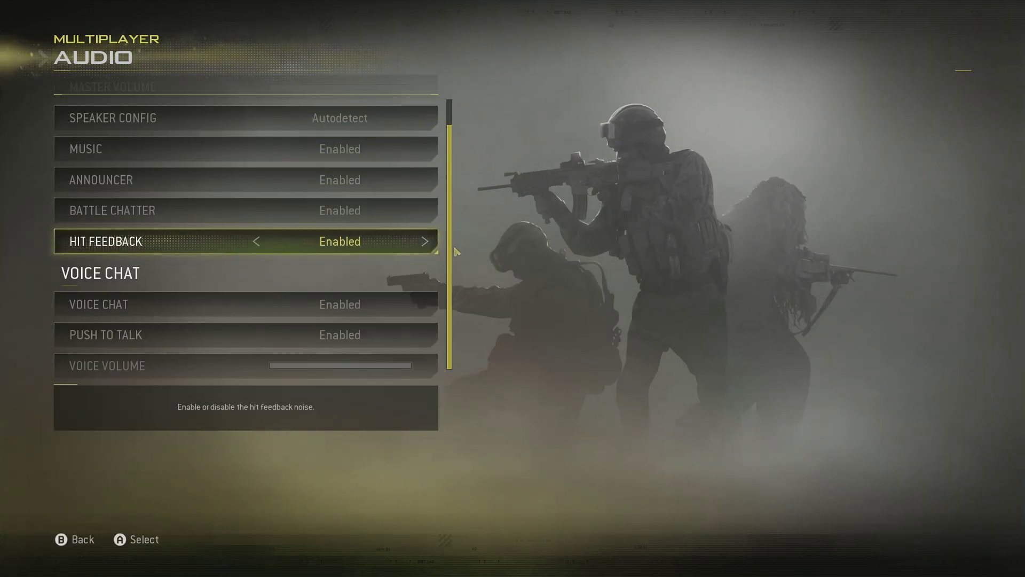
{"action": "left_click", "coordinate": [80, 539]}
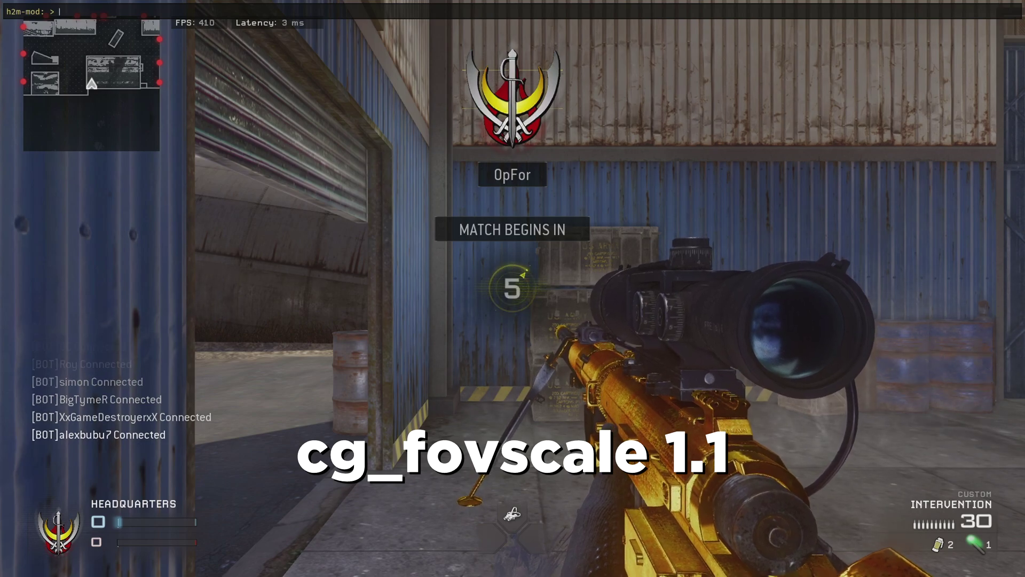
- Set cg_fovscale to 1.1 through the in-game console during the match and close the console
{"action": "type", "text": "cg_fov"}
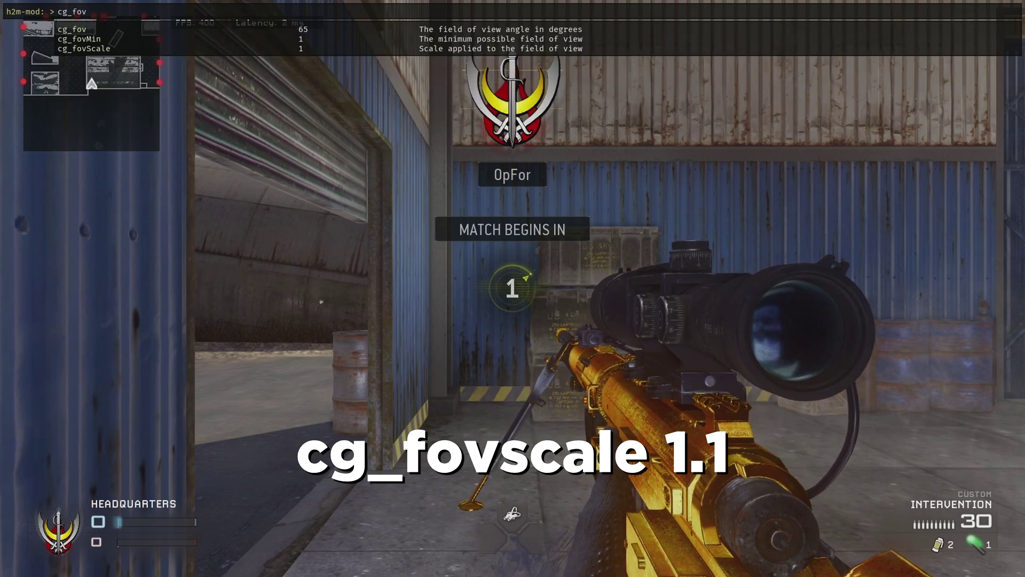
{"action": "type", "text": "scale 1.1"}
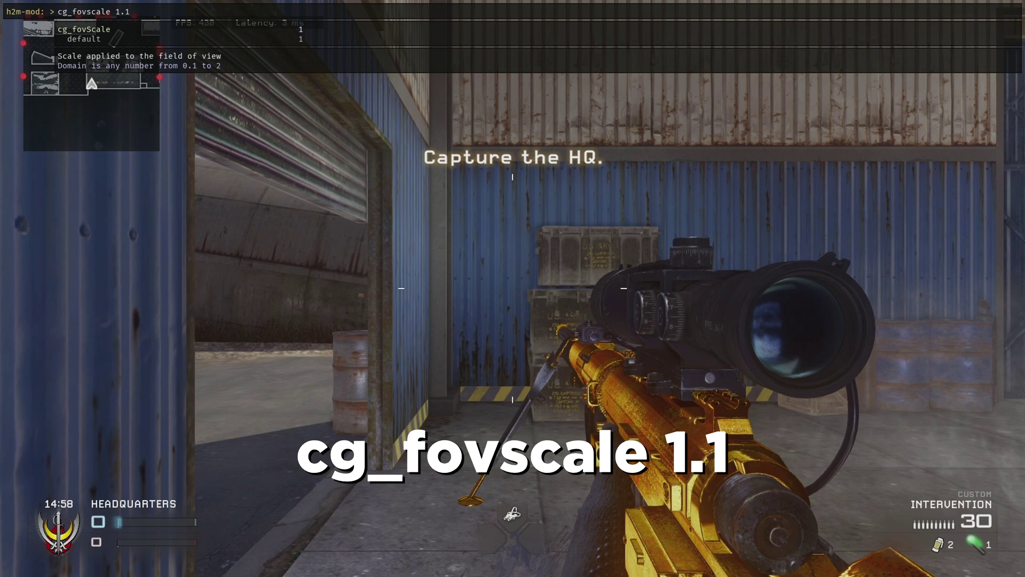
{"action": "key", "text": "Return"}
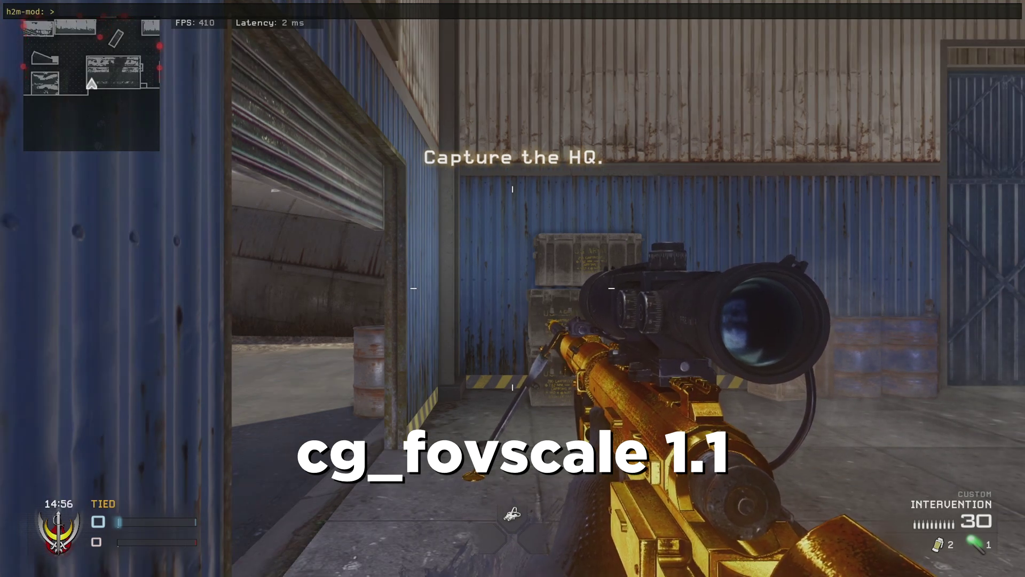
{"action": "key", "text": "Escape"}
{"action": "key", "text": "Escape"}
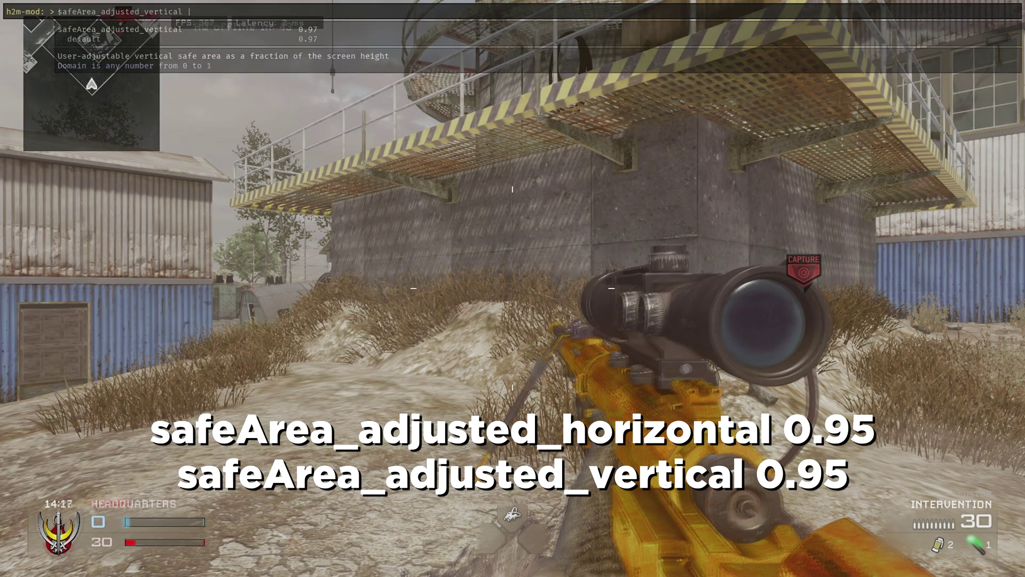
- Set safeArea_adjusted_vertical to 0.95 and com_maxfps to 240 in the in-game console
{"action": "type", "text": "0.995"}
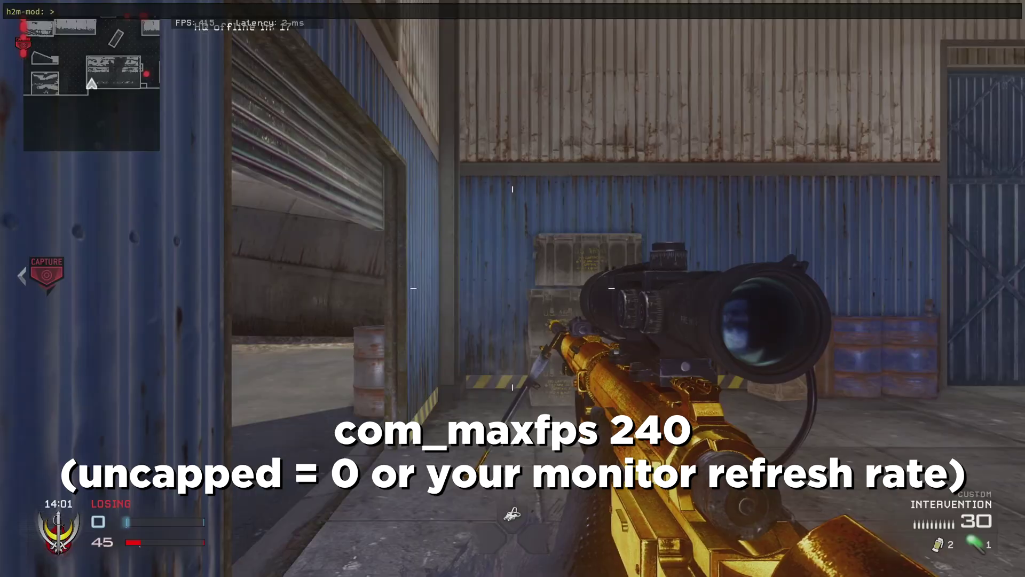
{"action": "type", "text": "com"}
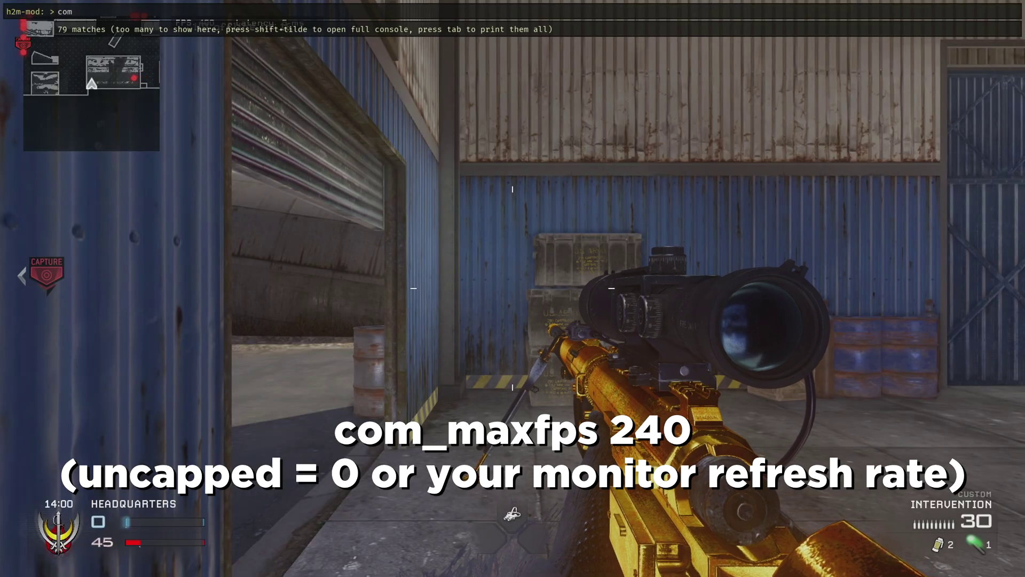
{"action": "type", "text": "_maxfps"}
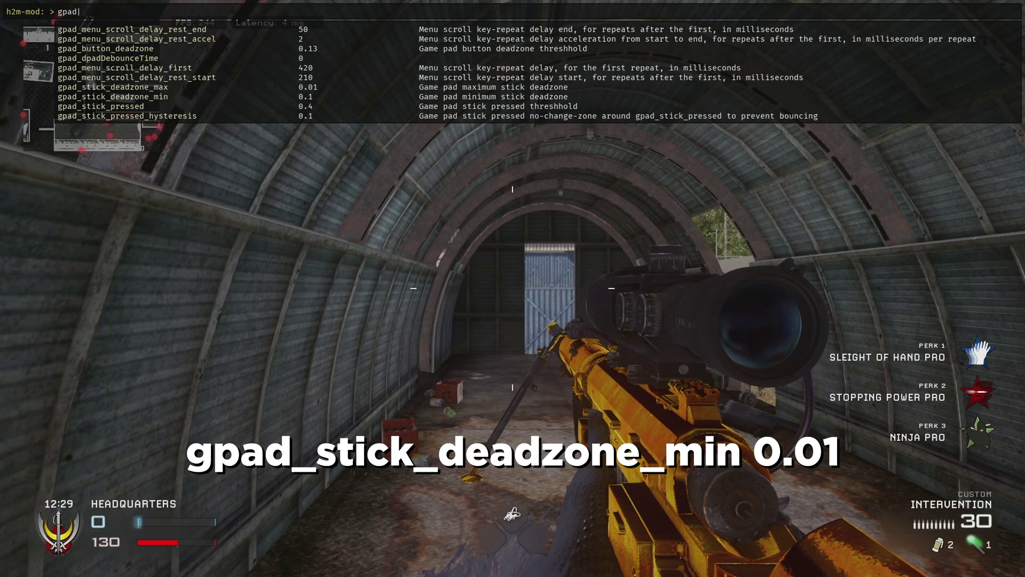
- Set the gamepad's minimum stick deadzone to 0.01 with the gpad_stick_deadzone_min console command
{"action": "type", "text": "deaed"}
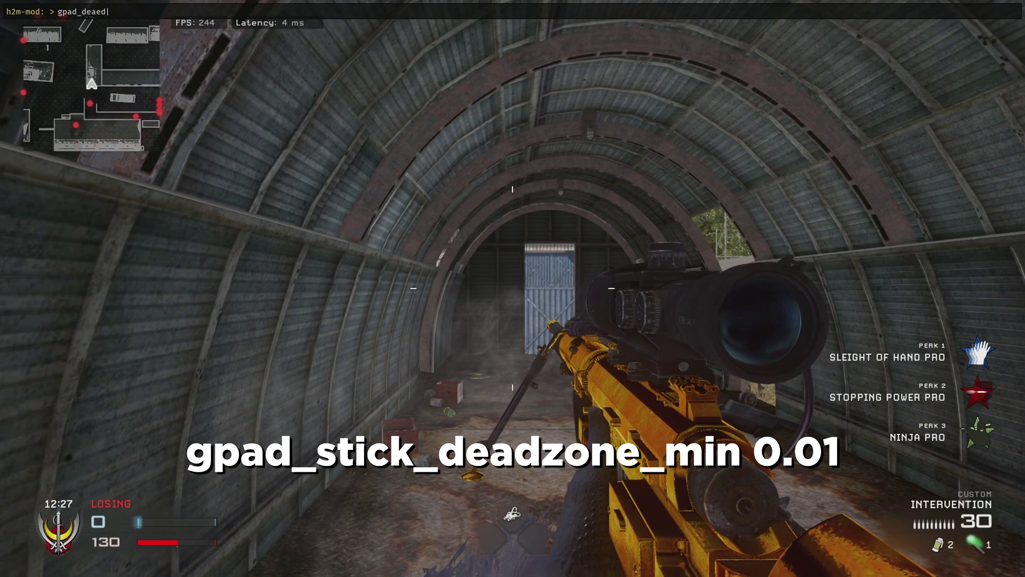
{"action": "key", "text": "BackSpace"}
{"action": "key", "text": "BackSpace"}
{"action": "key", "text": "BackSpace"}
{"action": "key", "text": "BackSpace"}
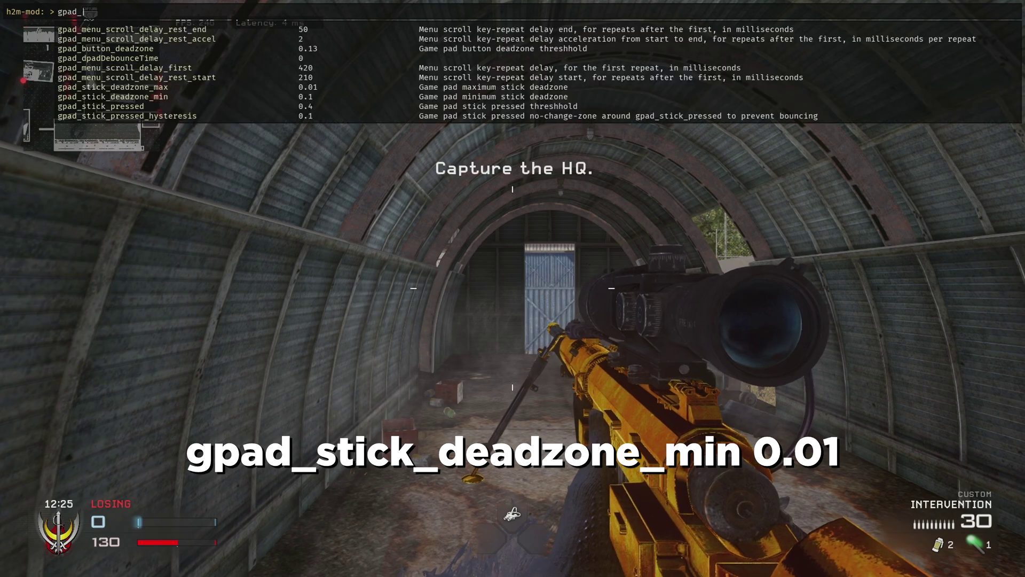
{"action": "type", "text": "stick_"}
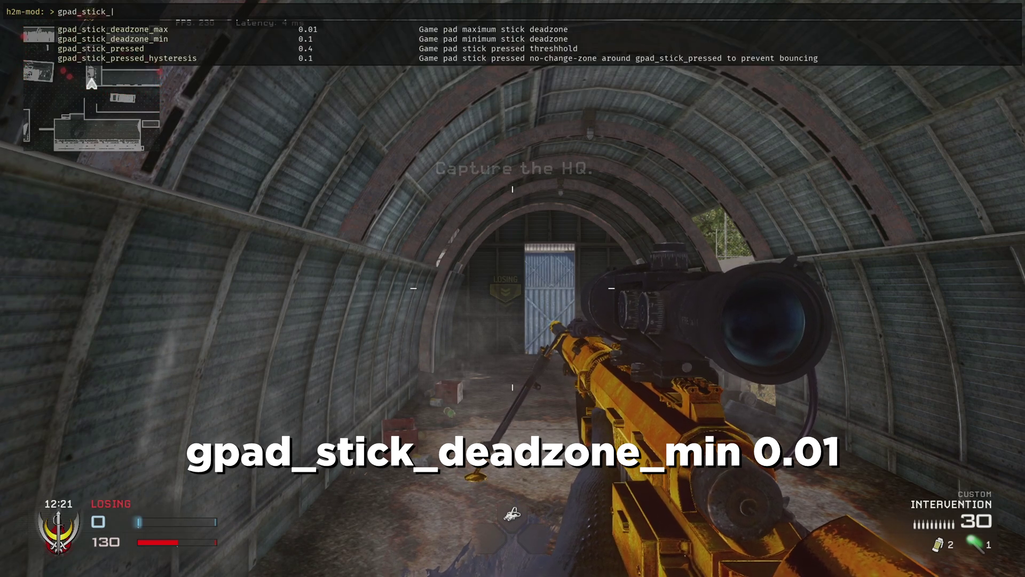
{"action": "type", "text": "dead"}
{"action": "key", "text": "BackSpace"}
{"action": "key", "text": "BackSpace"}
{"action": "type", "text": "eadzone"}
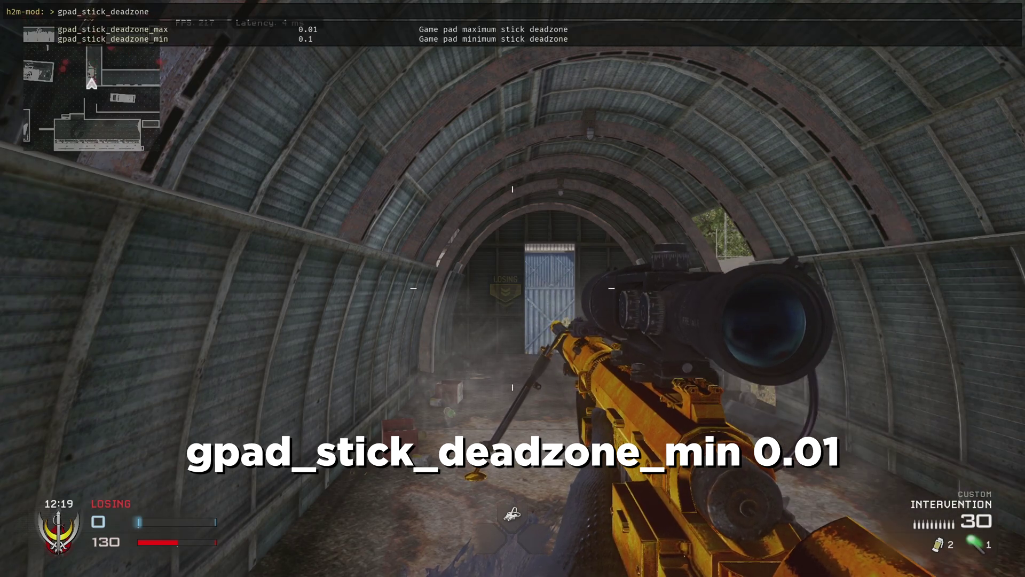
{"action": "type", "text": "_"}
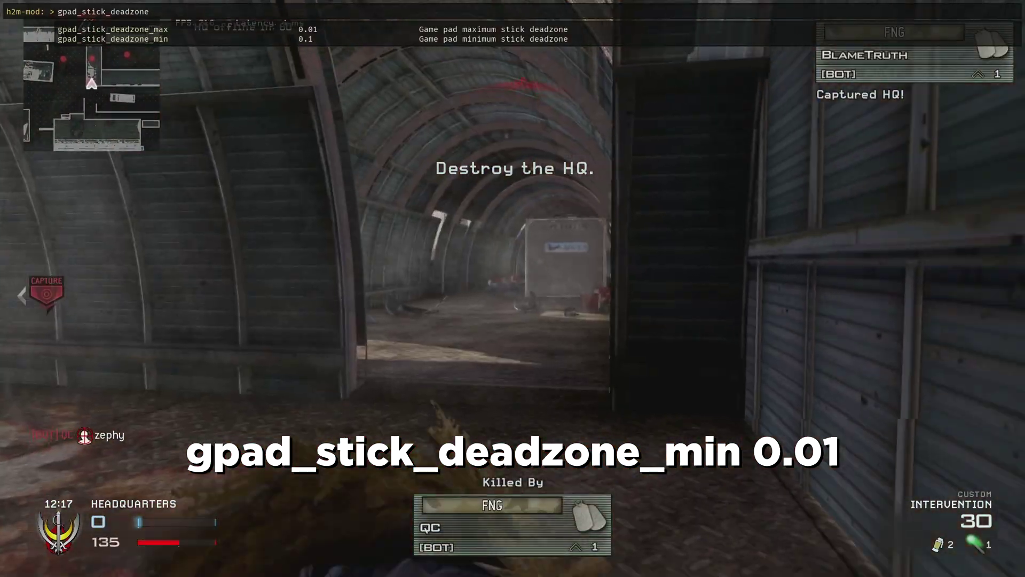
{"action": "type", "text": "min"}
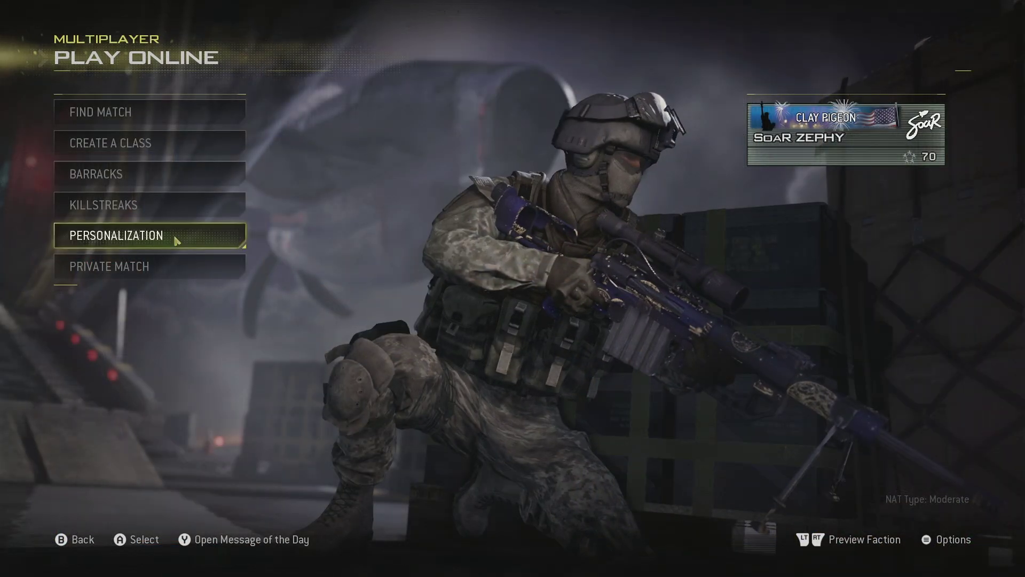
- Open the player name for editing in the Personalization settings, accept the existing name and return to Play Online
{"action": "left_click", "coordinate": [181, 236]}
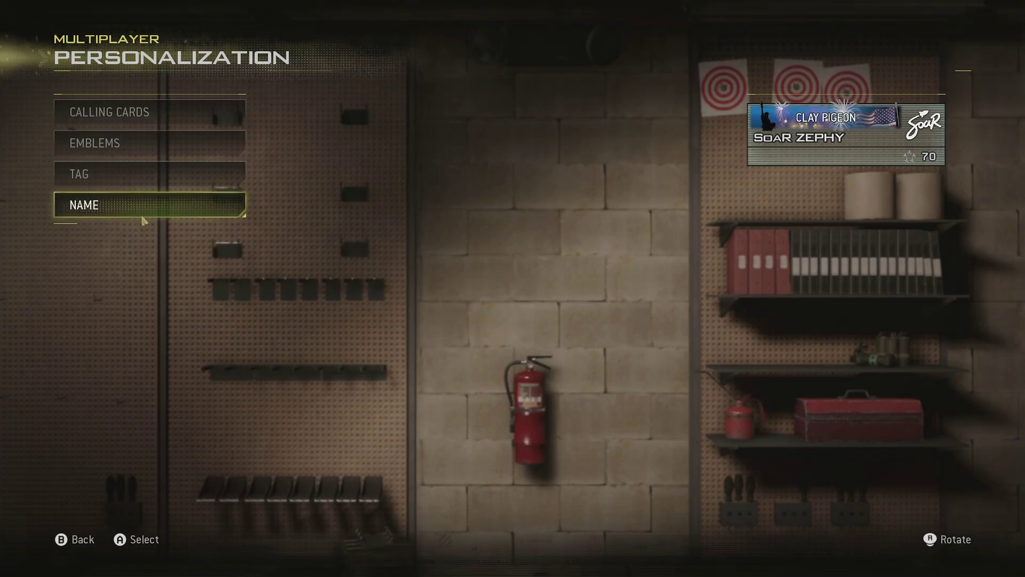
{"action": "left_click", "coordinate": [90, 211]}
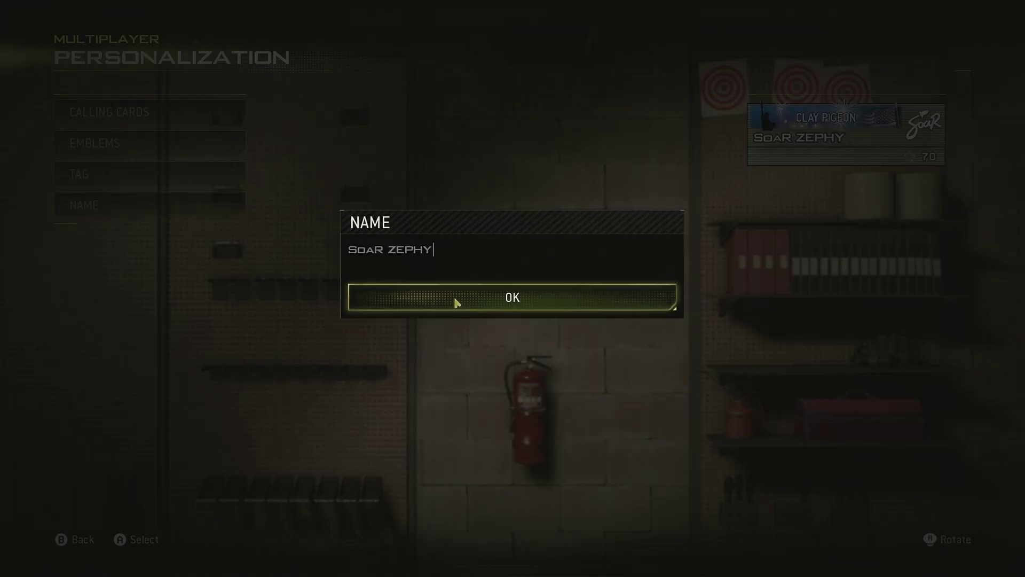
{"action": "left_click", "coordinate": [462, 305]}
{"action": "key", "text": "Escape"}
- View the custom slots in Create a Class and return to the Play Online menu
{"action": "left_click", "coordinate": [201, 137]}
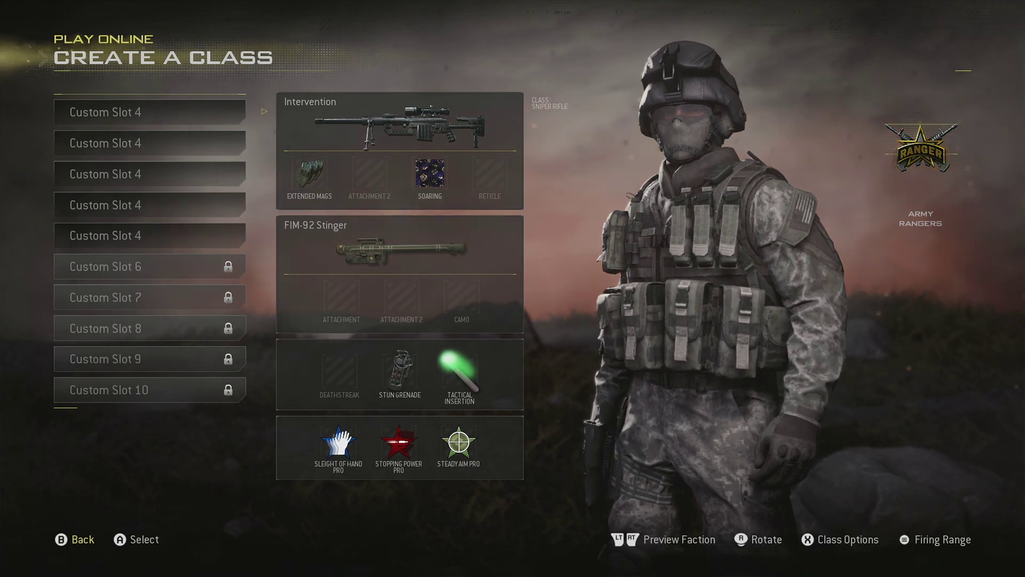
{"action": "left_click", "coordinate": [75, 539]}
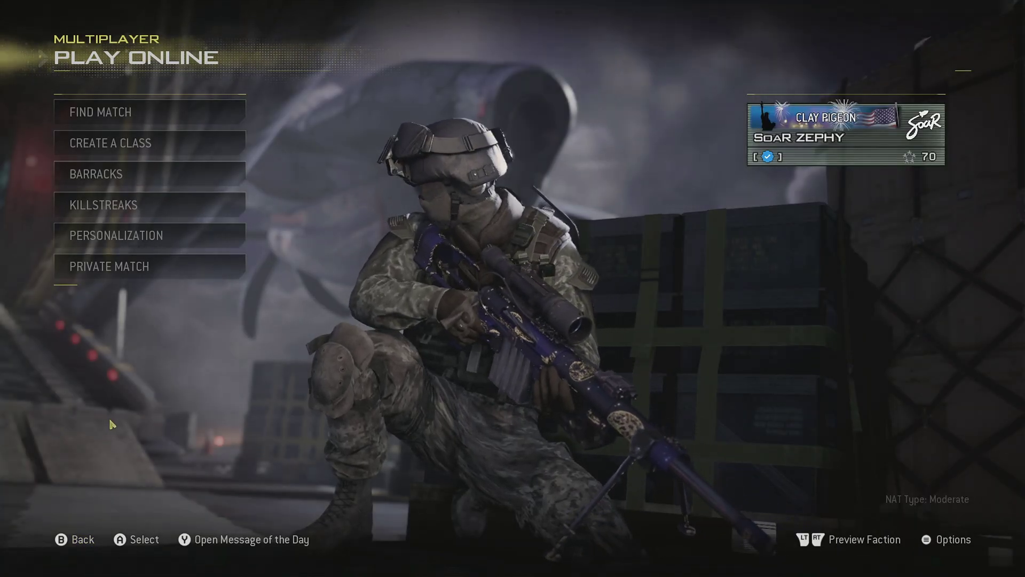